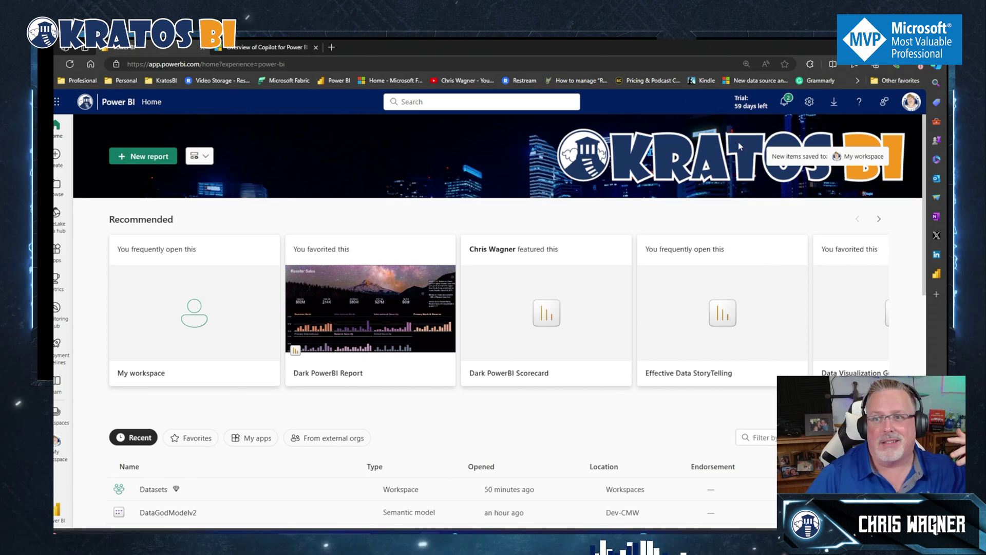
Open the tenant settings in the Admin portal and filter them by the keyword "open"
left_click(809, 102)
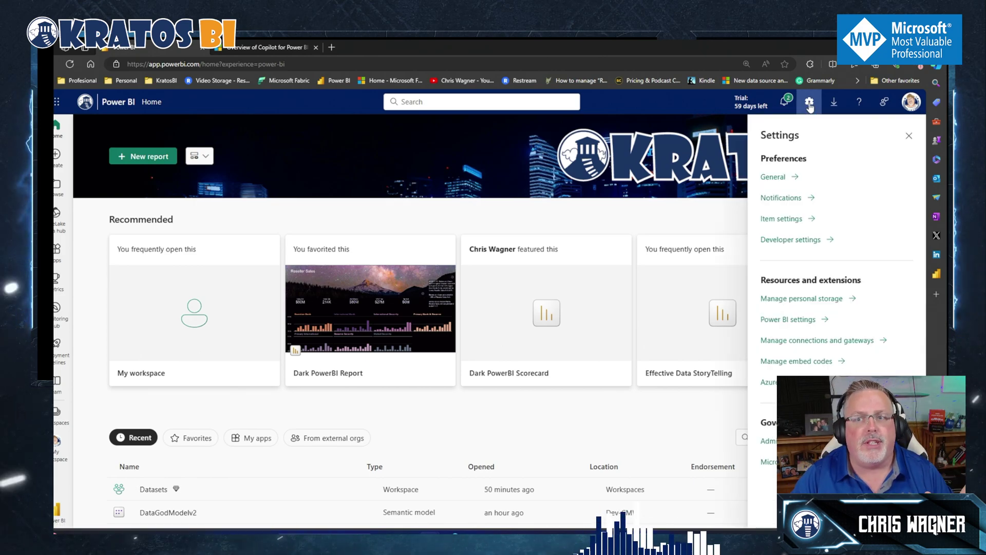
left_click(772, 441)
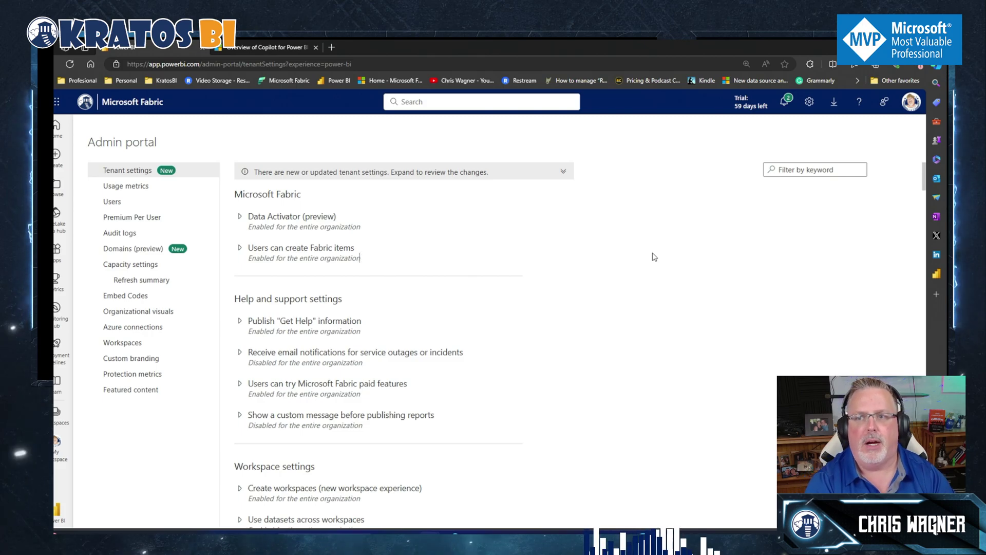
left_click(807, 170)
type("c")
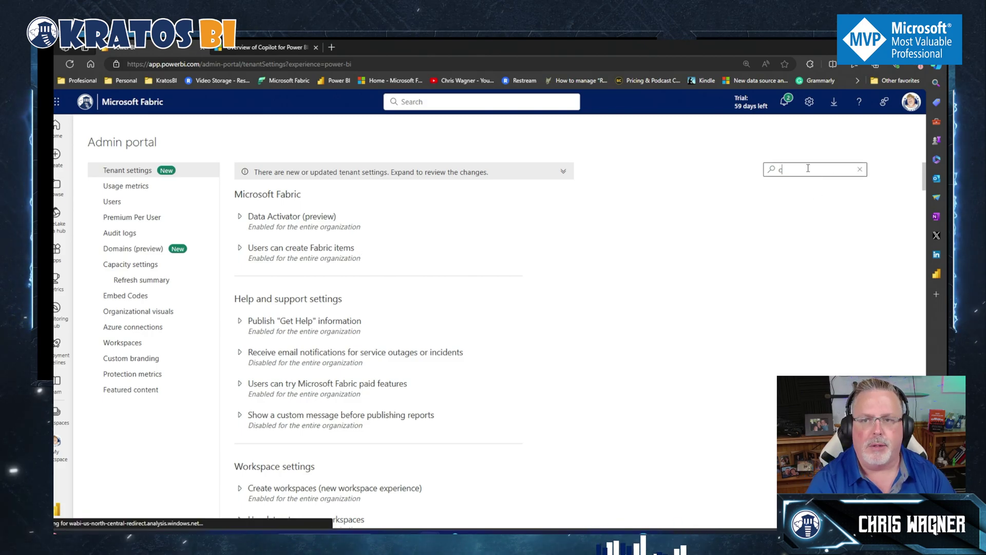
type("op")
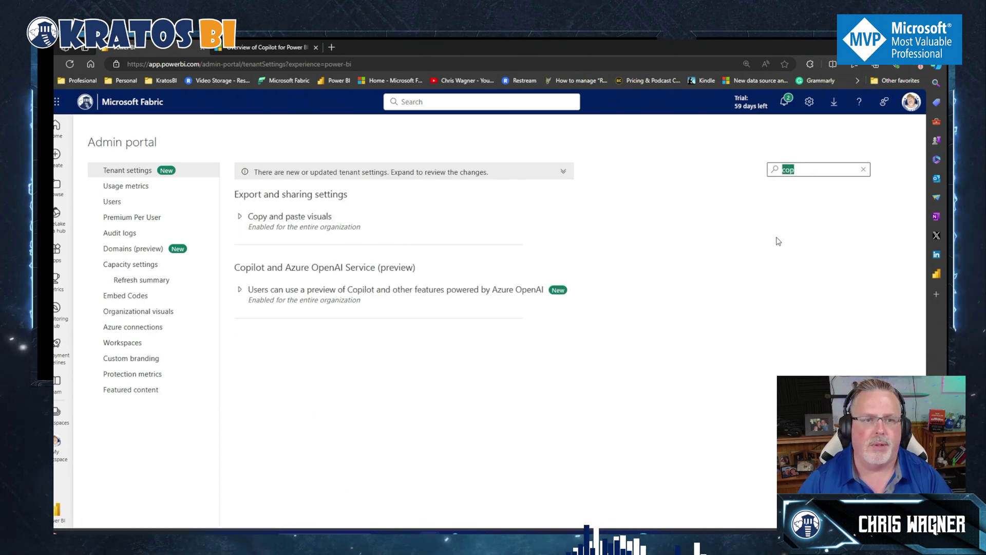
type("open")
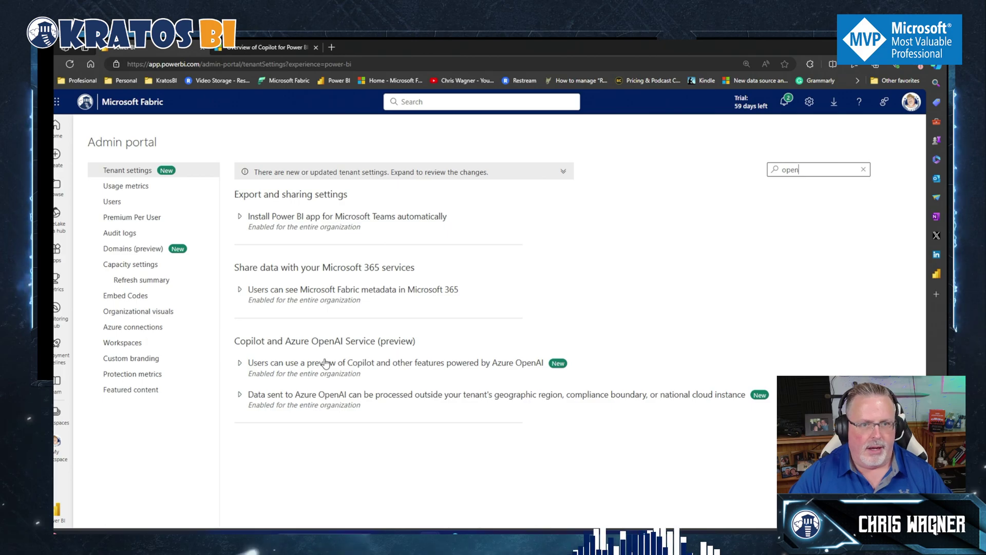
Expand the two Copilot and Azure OpenAI Service (preview) settings: Copilot preview use and data processing outside the tenant's geographic region
left_click(241, 395)
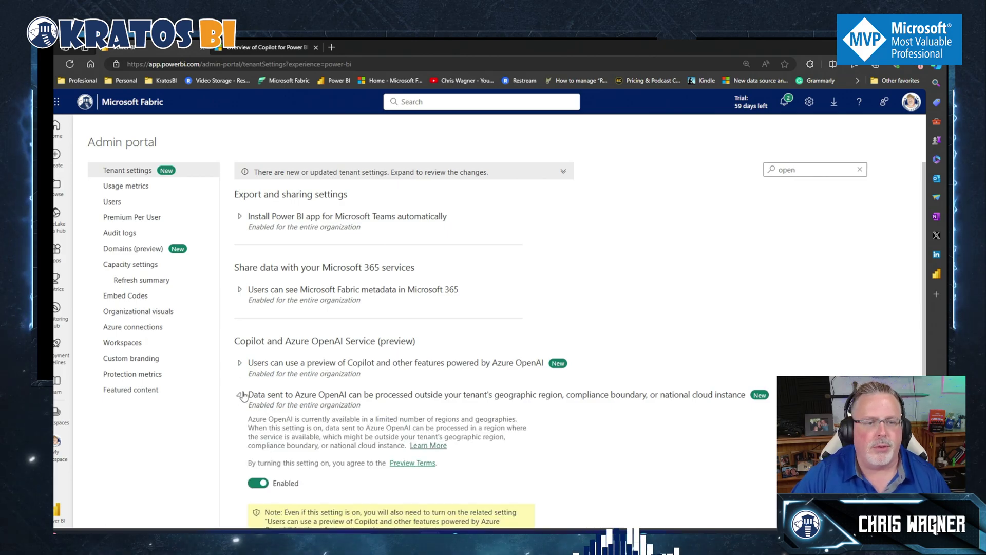
left_click(239, 362)
scroll(272, 369, "down", 2)
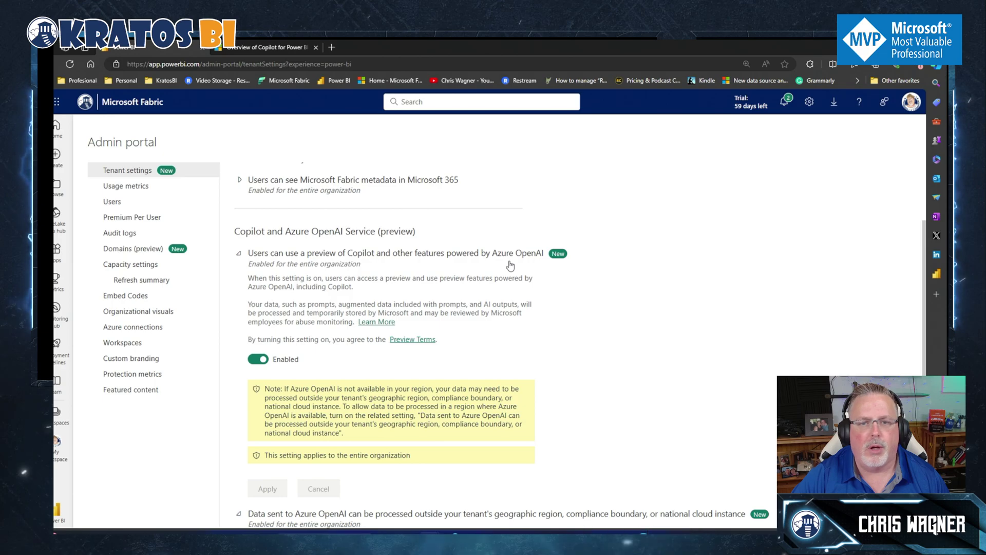
Open the Learn More article for the Copilot preview setting and read its workload and responsible-use sections
left_click(377, 322)
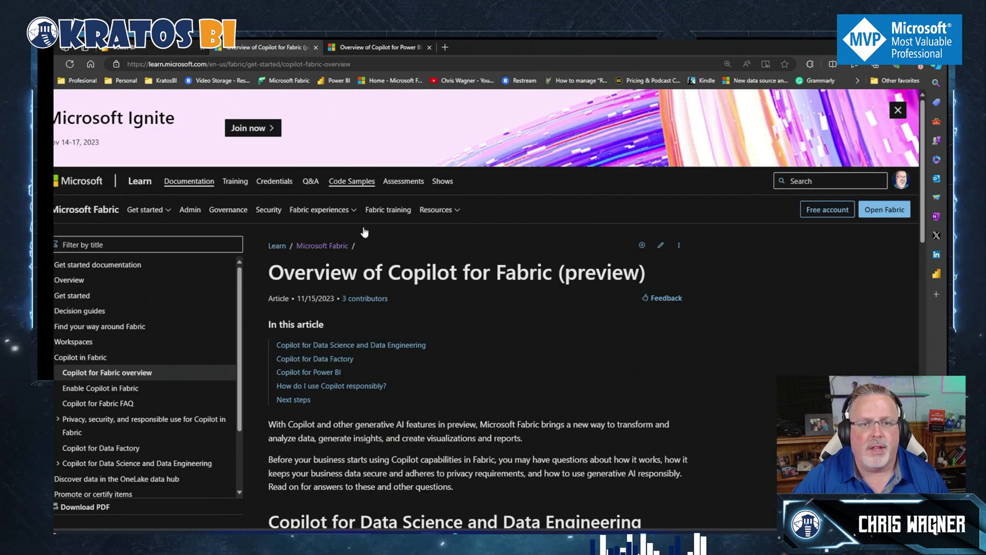
scroll(383, 362, "down", 9)
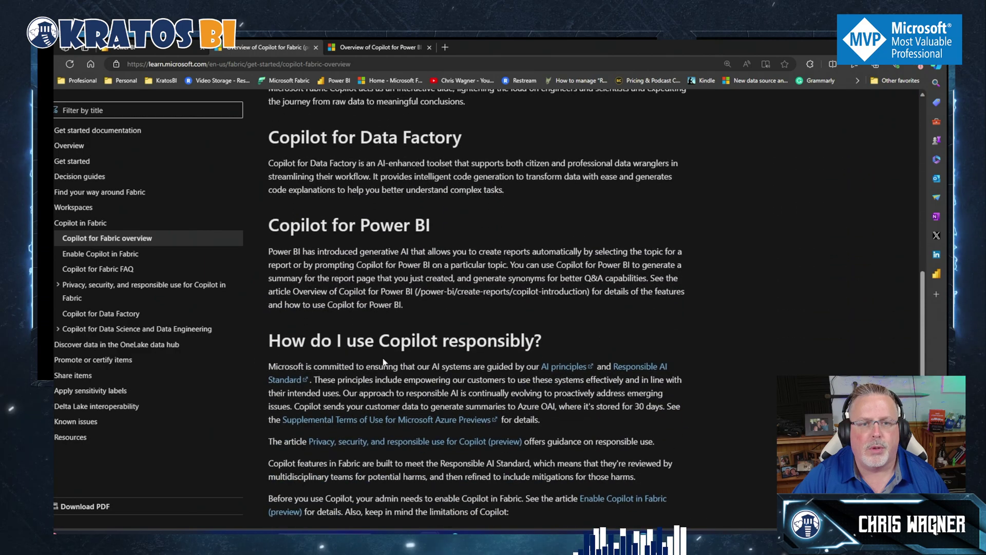
scroll(387, 358, "up", 5)
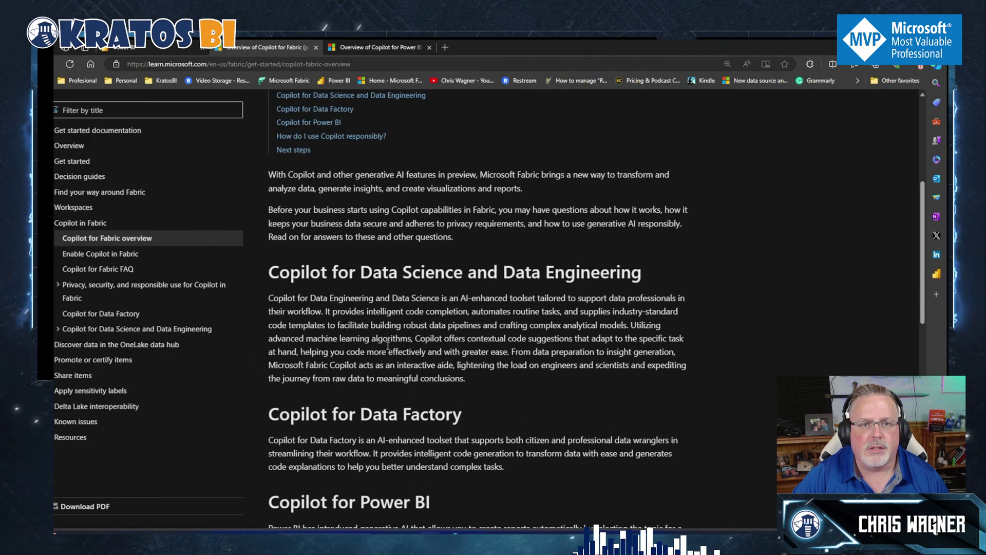
scroll(501, 207, "down", 1)
scroll(496, 244, "down", 3)
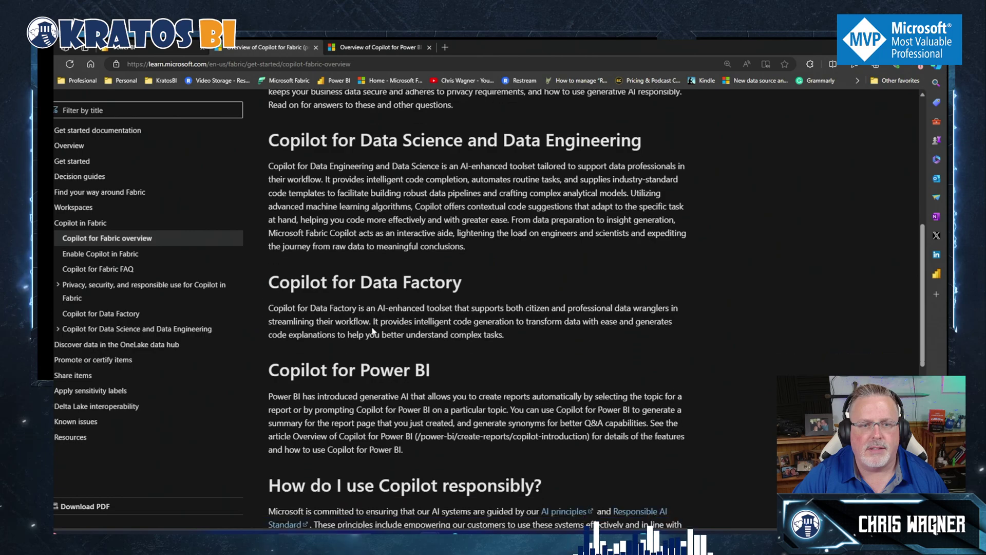
scroll(352, 312, "down", 4)
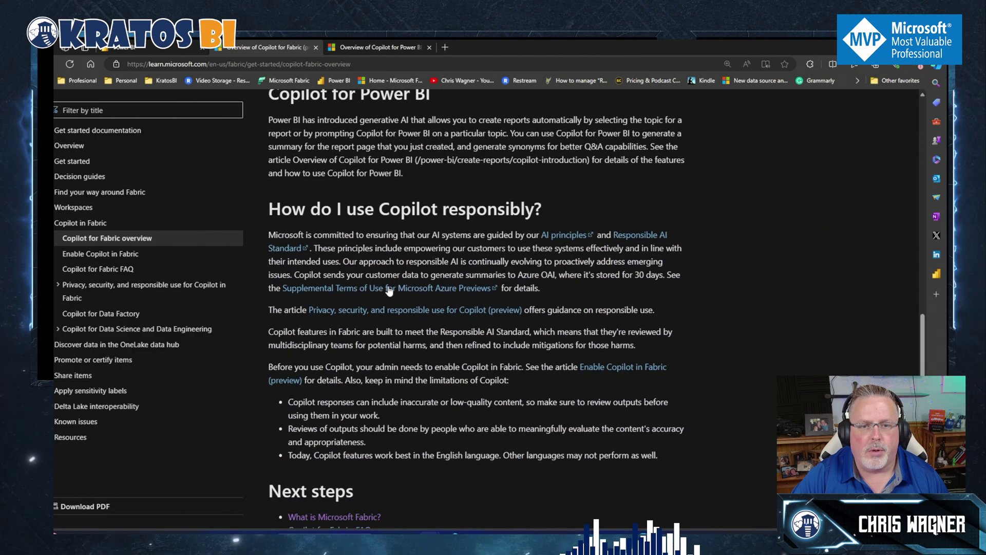
Return to the tenant settings and review the notes and toggles of both Azure OpenAI settings
left_click(169, 51)
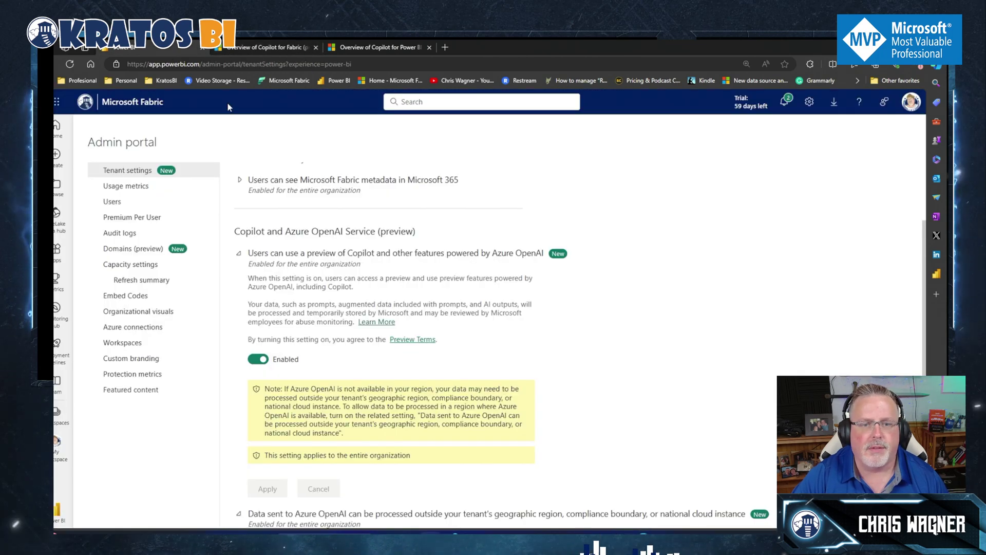
scroll(318, 309, "down", 2)
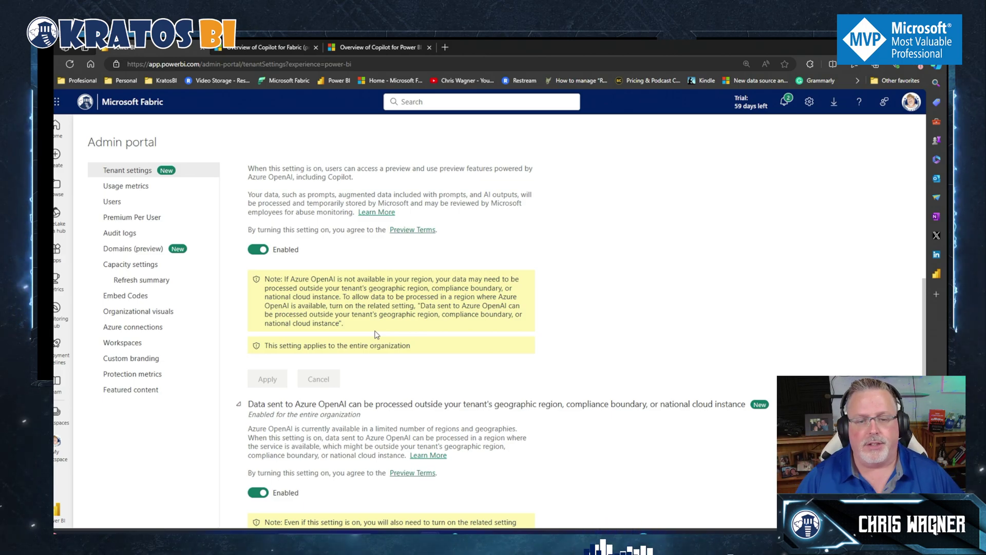
scroll(376, 334, "down", 1)
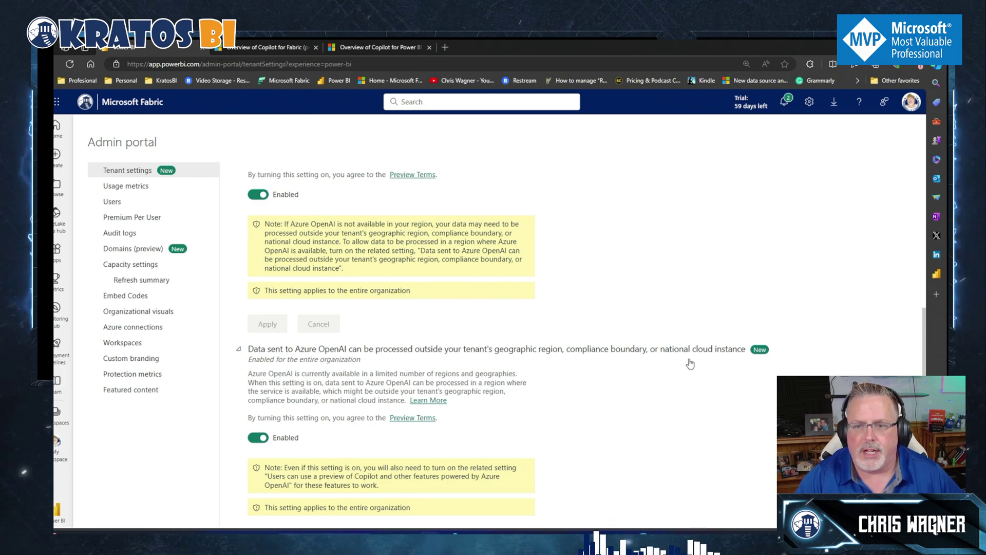
scroll(446, 415, "down", 1)
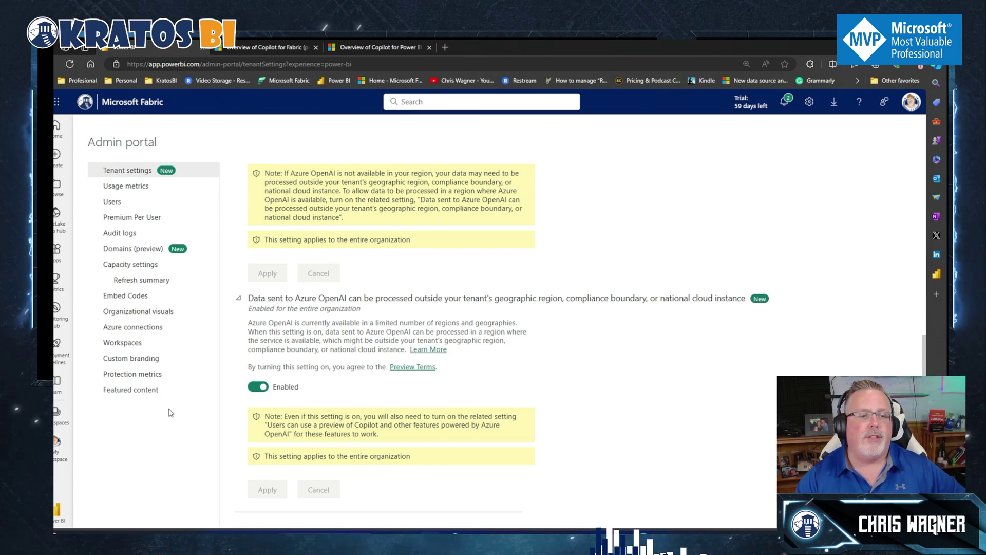
Open the Reports workspace from the list of workspaces
left_click(57, 420)
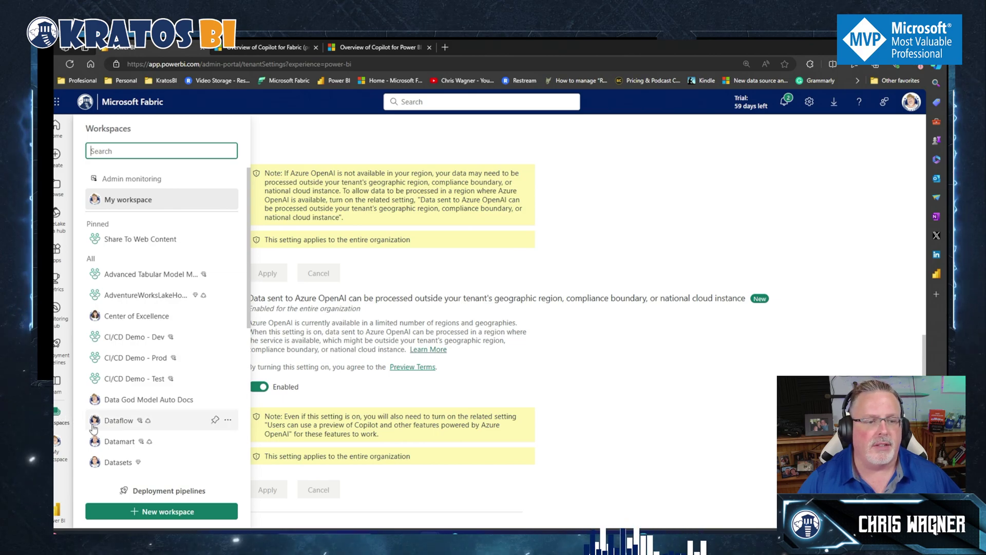
scroll(117, 400, "down", 3)
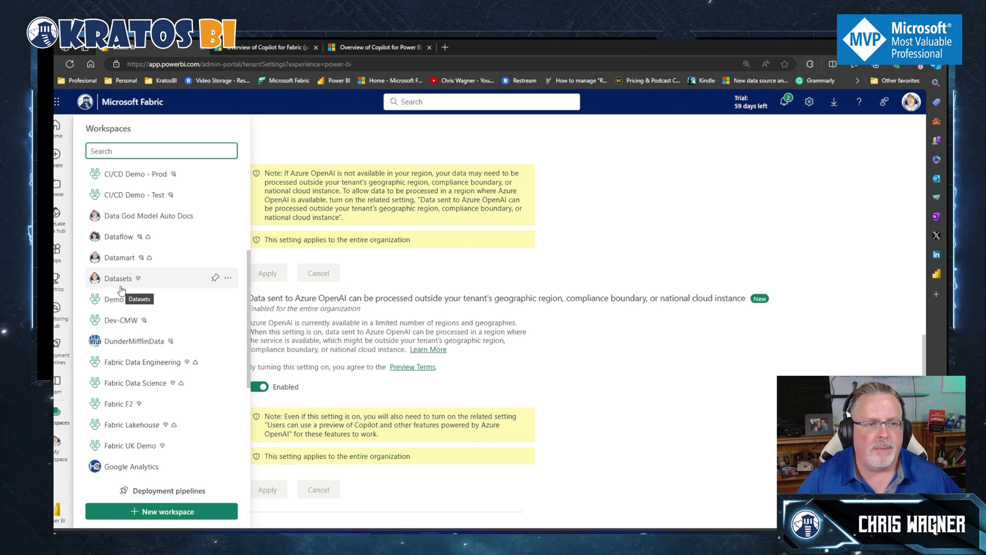
scroll(124, 359, "down", 3)
left_click(116, 464)
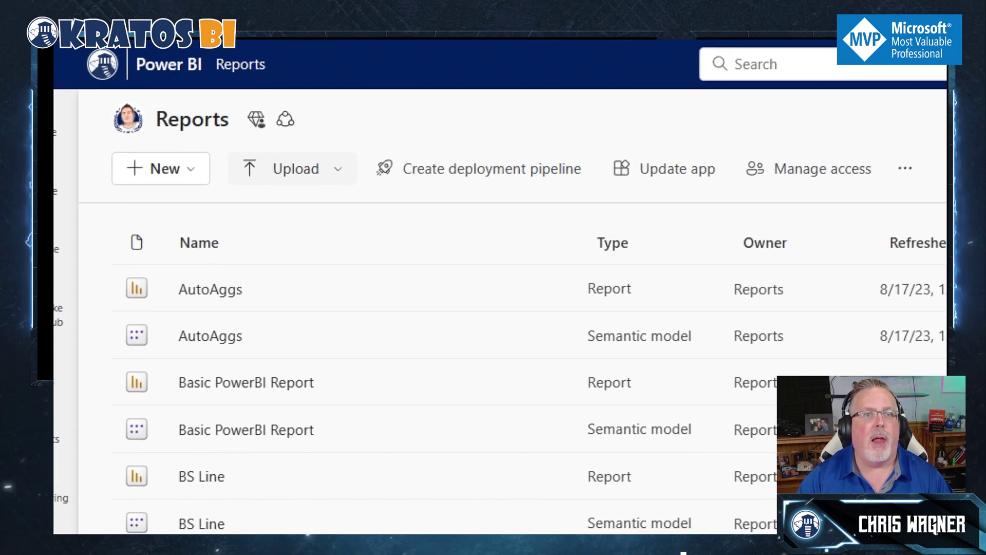
left_click_drag(129, 94, 313, 147)
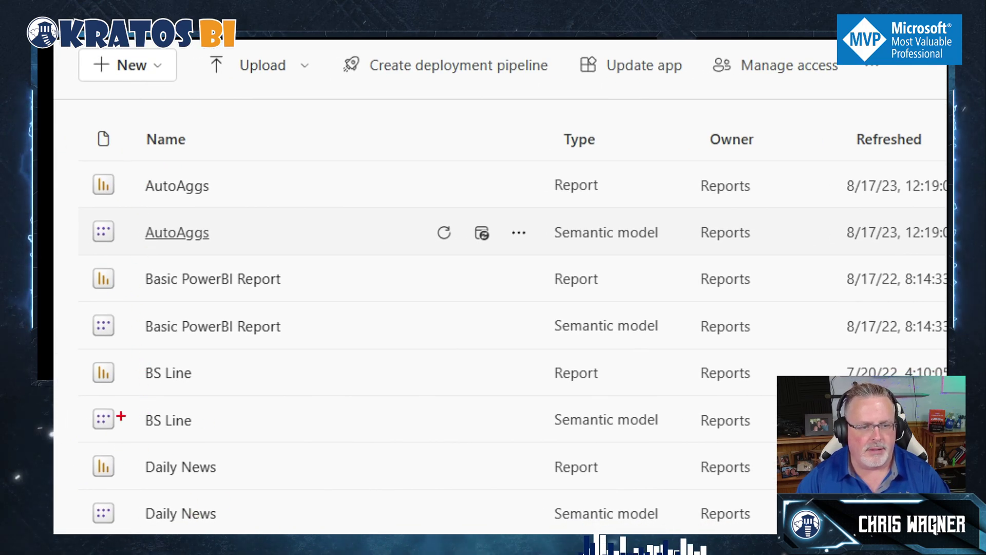
mouse_move(68, 396)
left_mouse_down()
mouse_move(715, 502)
mouse_move(627, 359)
mouse_move(232, 383)
left_mouse_up()
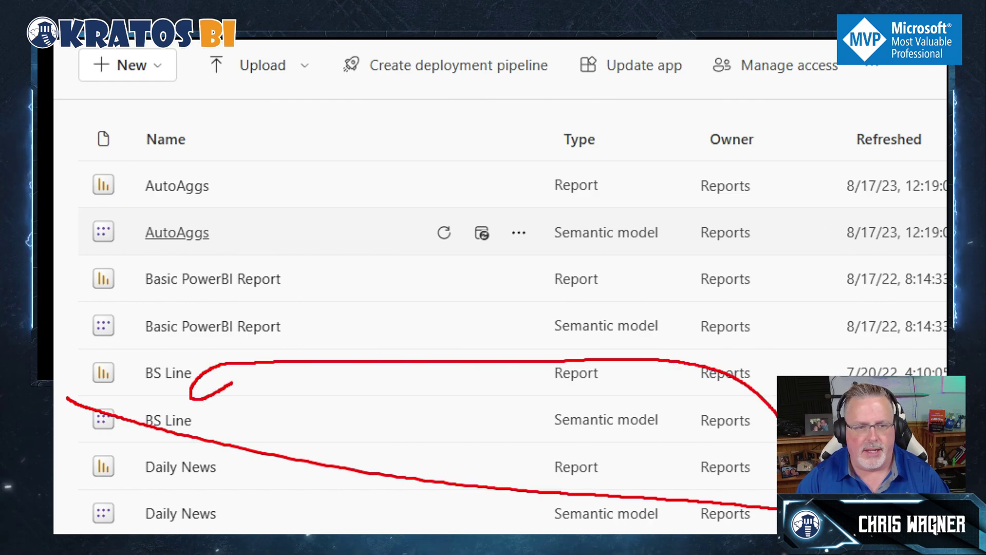
key("Escape")
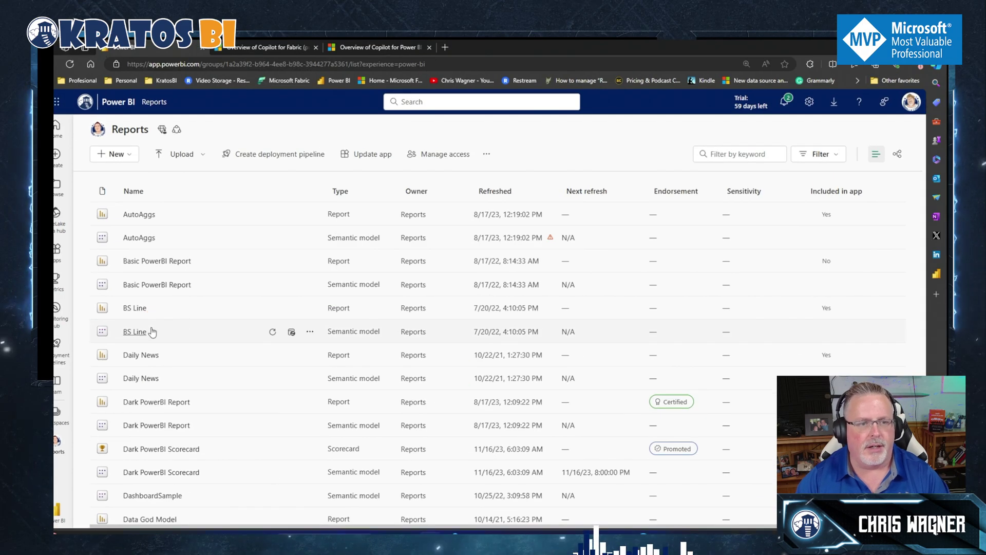
Open the Demo semantic model in the Reports workspace
scroll(227, 387, "down", 1)
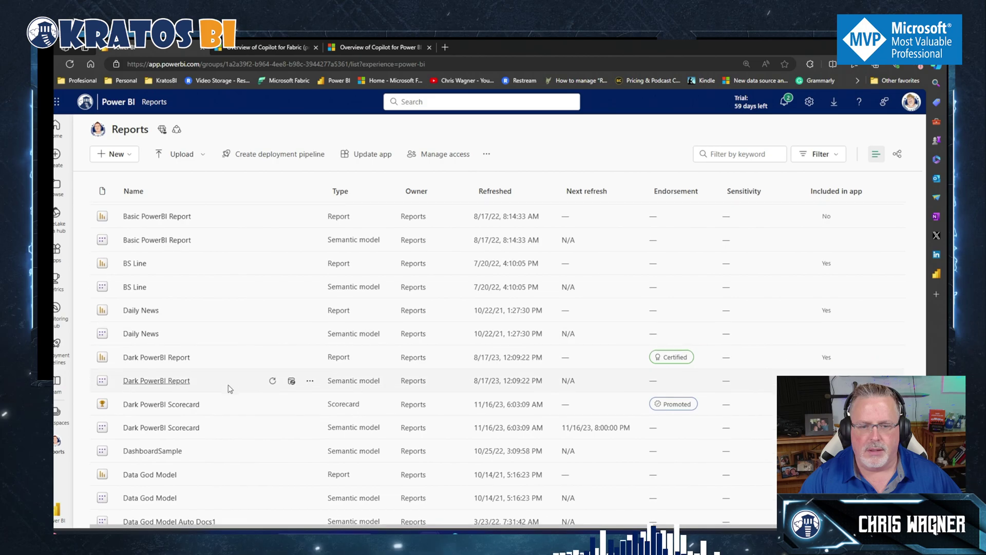
scroll(190, 424, "down", 4)
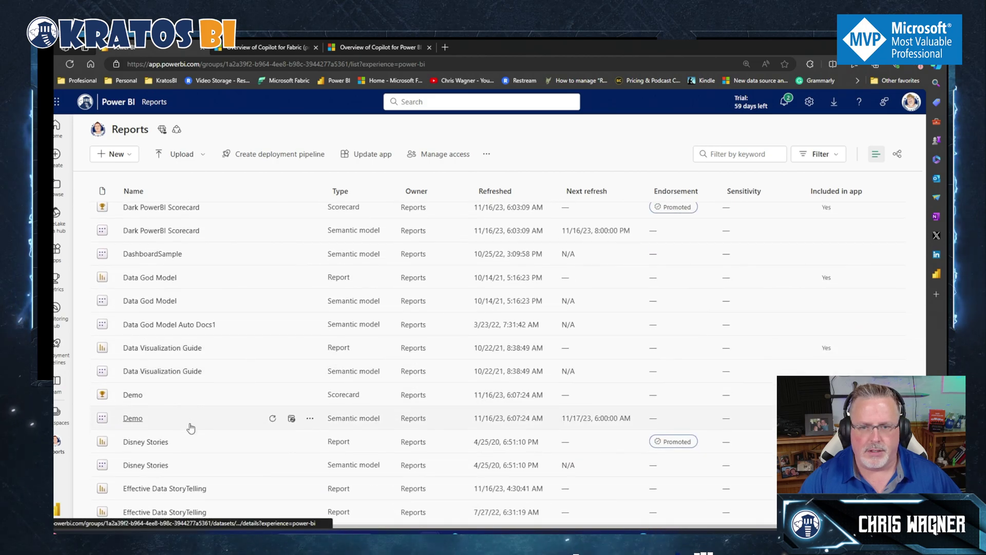
left_click(135, 418)
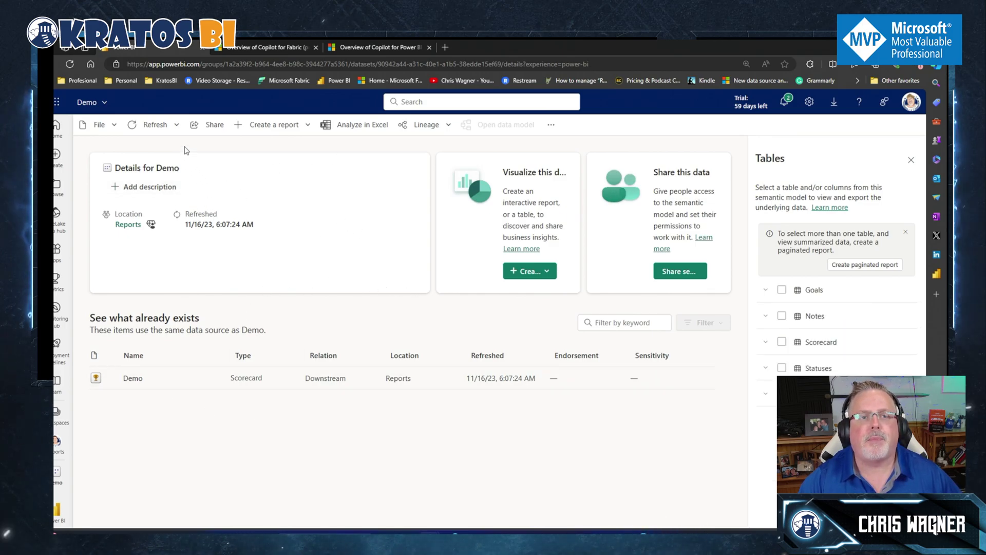
Create a report from scratch on the Demo semantic model and open Copilot in it
left_click(281, 135)
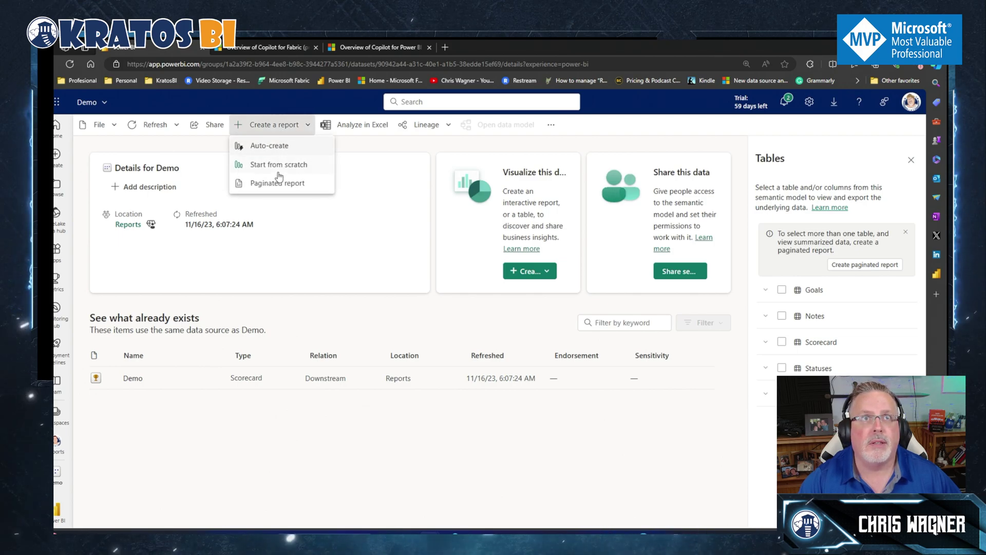
left_click(280, 165)
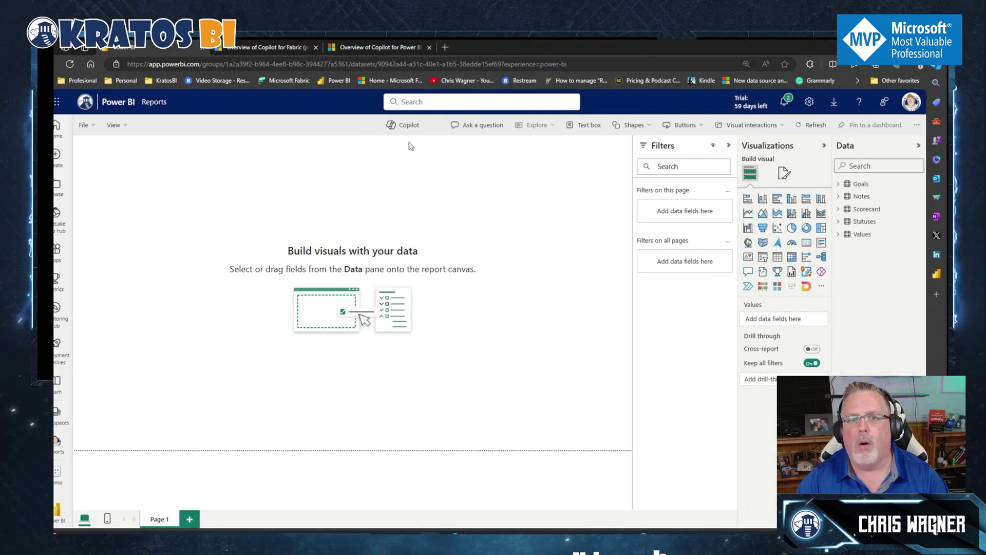
left_click(405, 126)
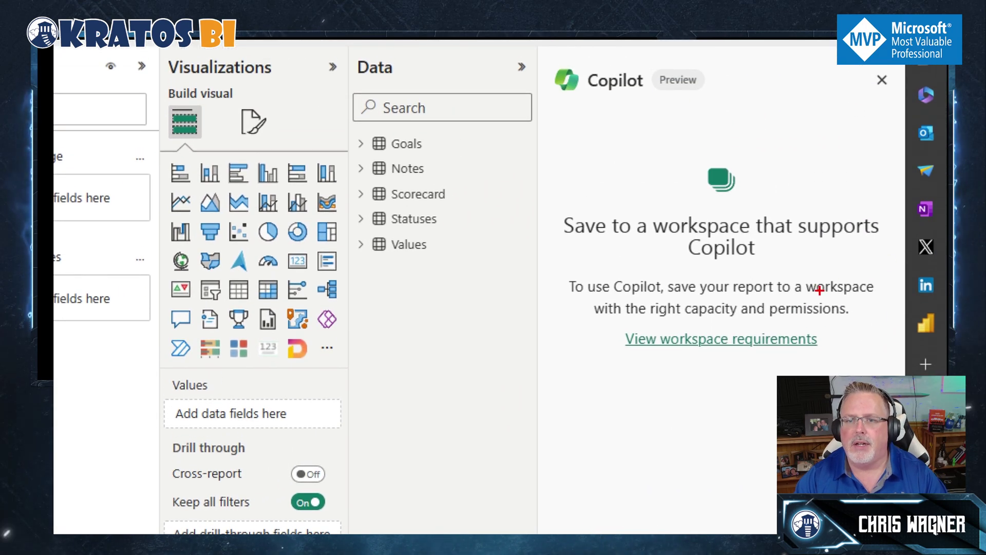
left_click_drag(524, 199, 609, 264)
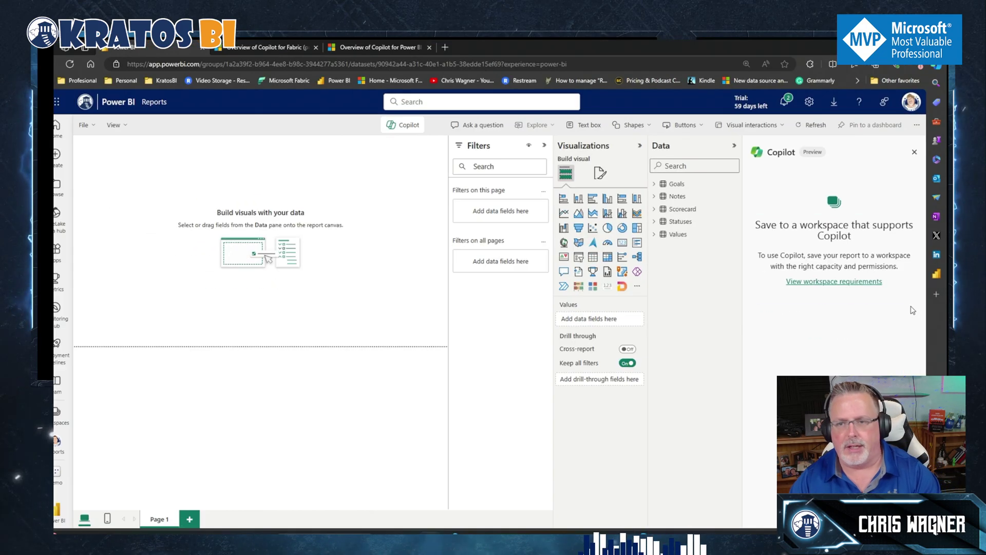
Open the workspace requirements for Copilot and examine which capacity and access the Power BI service needs
left_click(856, 281)
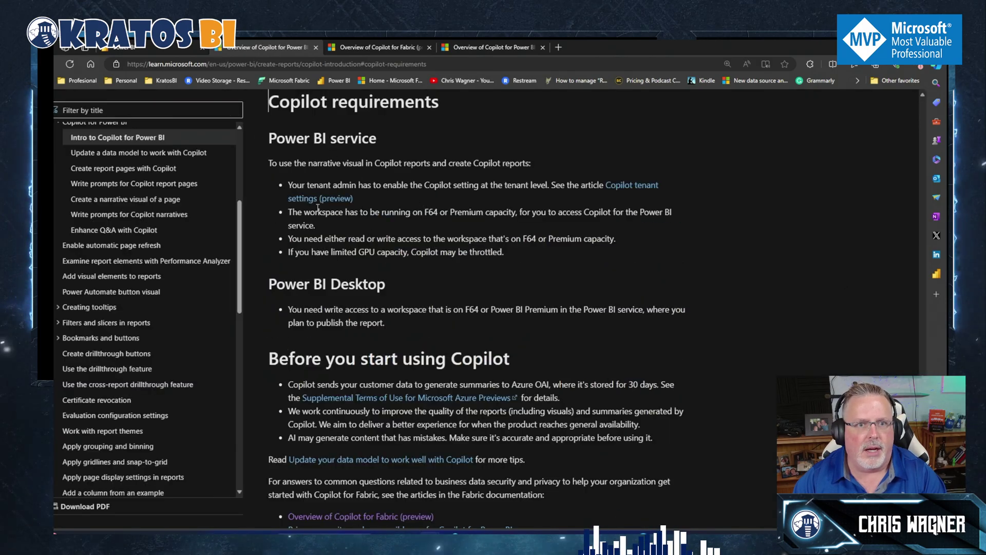
scroll(353, 215, "down", 8)
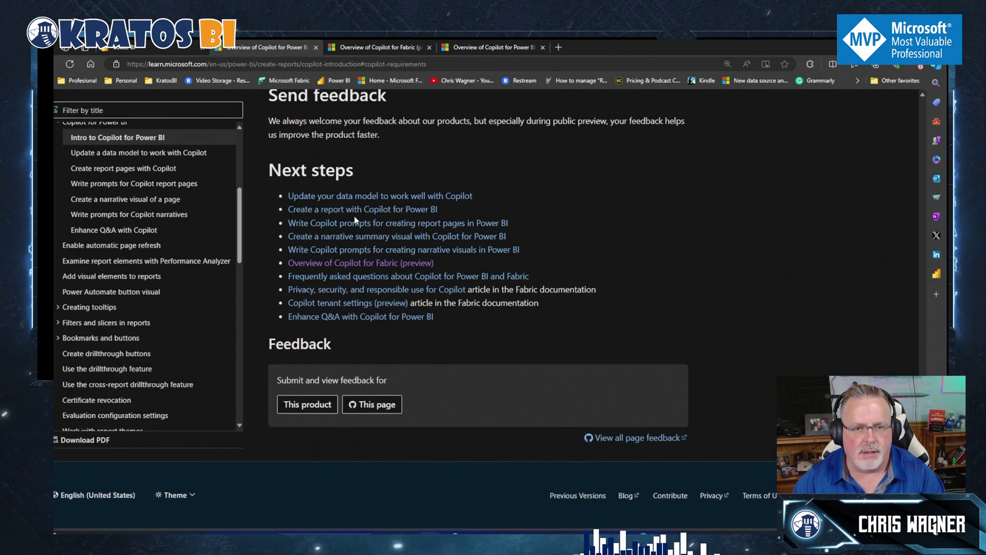
scroll(378, 297, "up", 10)
scroll(446, 346, "down", 3)
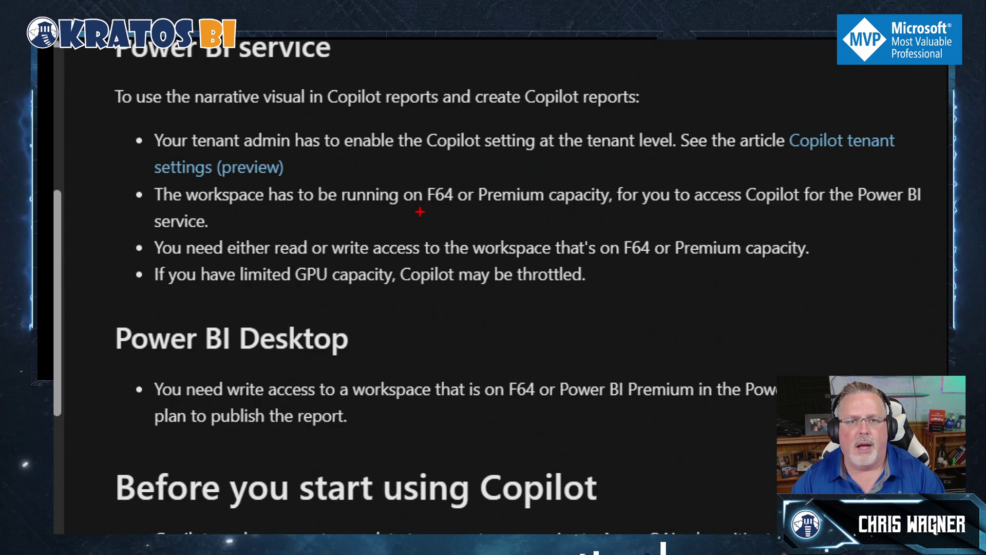
left_click_drag(420, 211, 563, 211)
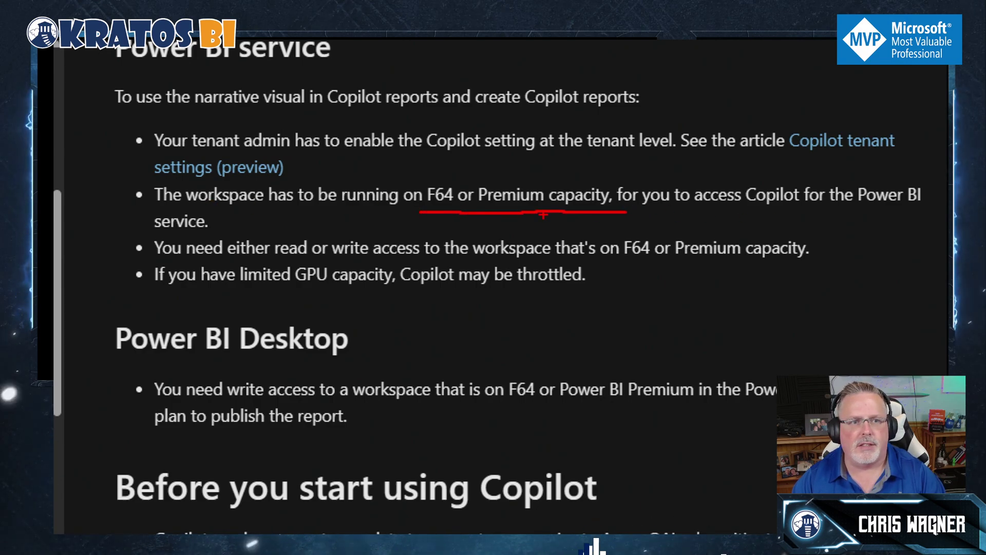
key("Escape")
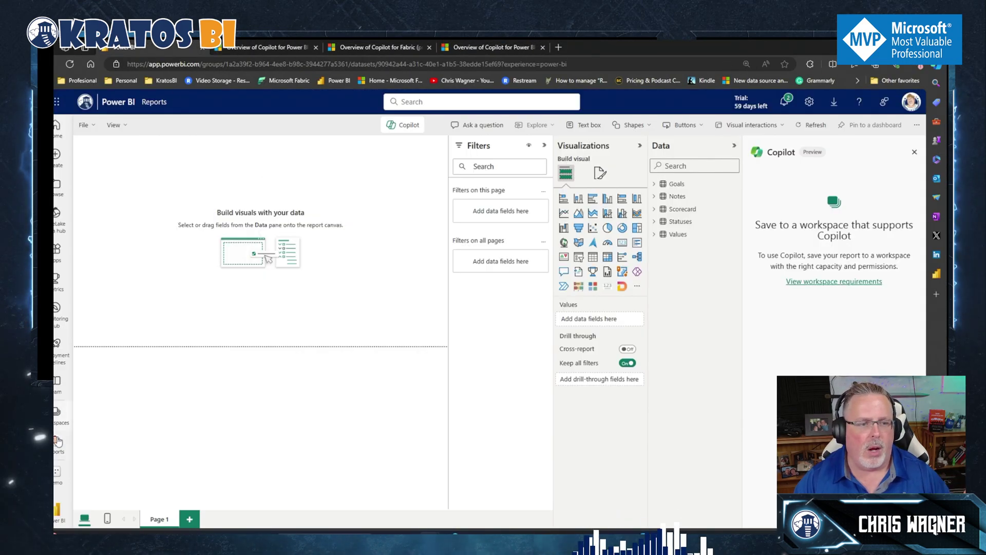
Open the Datasets workspace from the list of workspaces
left_click(55, 412)
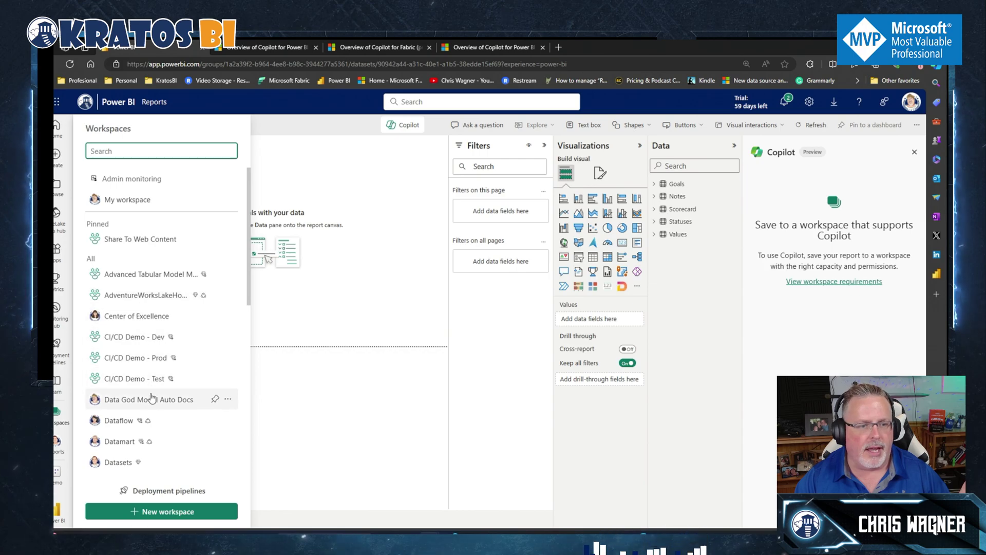
scroll(138, 401, "down", 3)
left_click(118, 369)
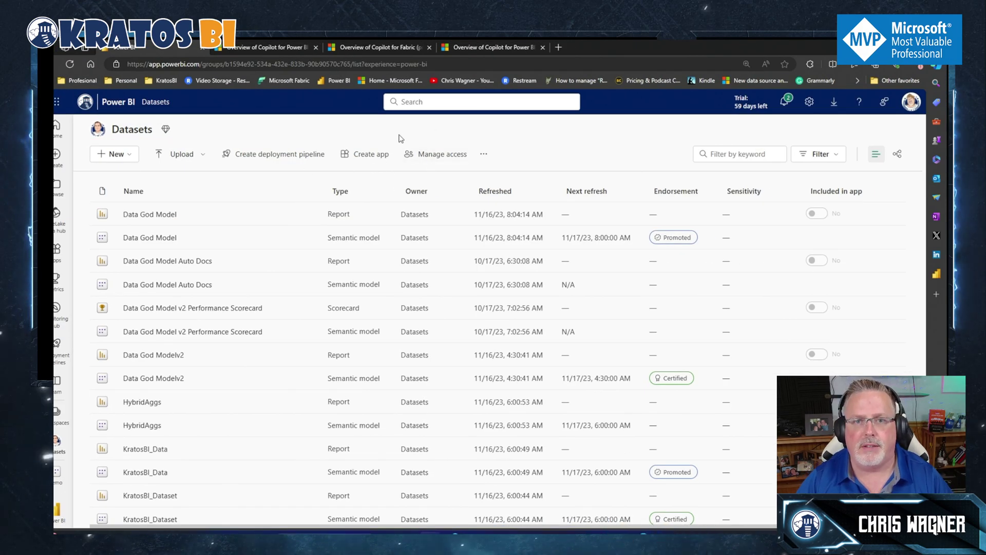
Open the Datasets workspace's Premium settings and examine its license mode, license capacity and default storage format
left_click(482, 155)
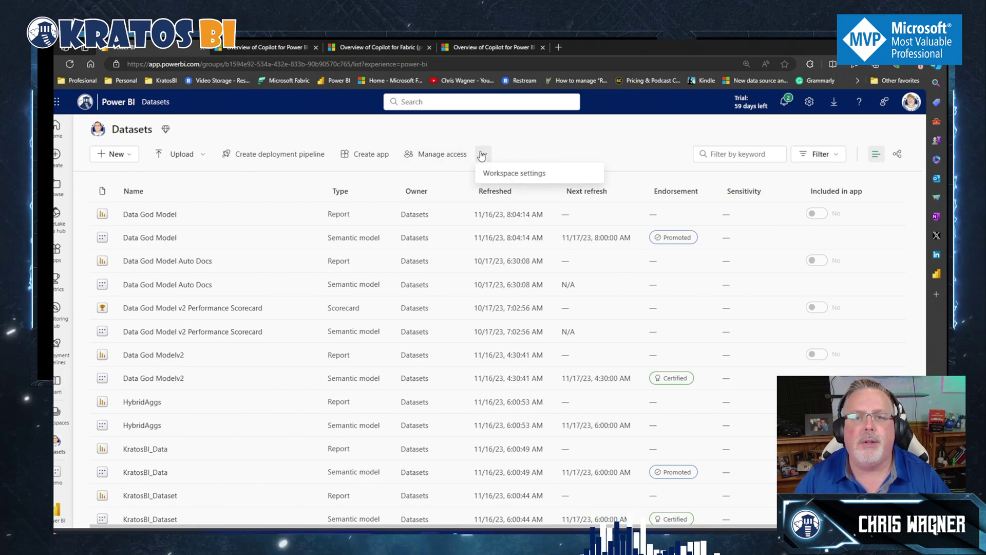
left_click(501, 173)
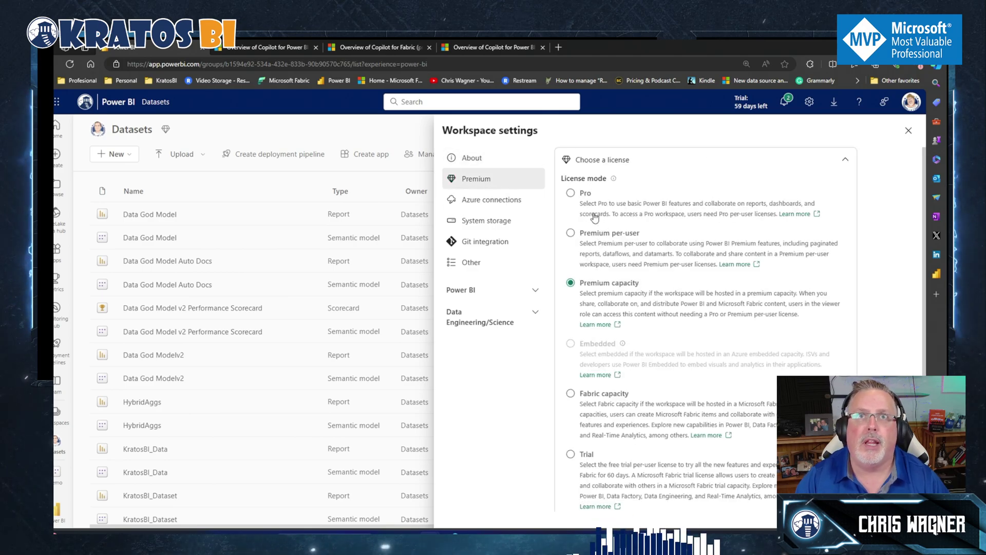
scroll(592, 242, "down", 2)
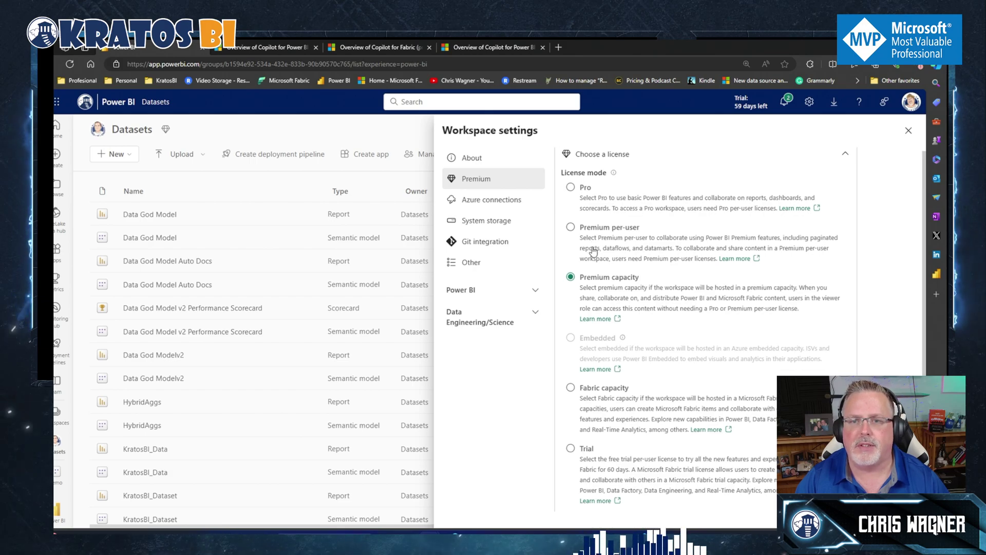
scroll(590, 228, "up", 2)
scroll(590, 221, "down", 3)
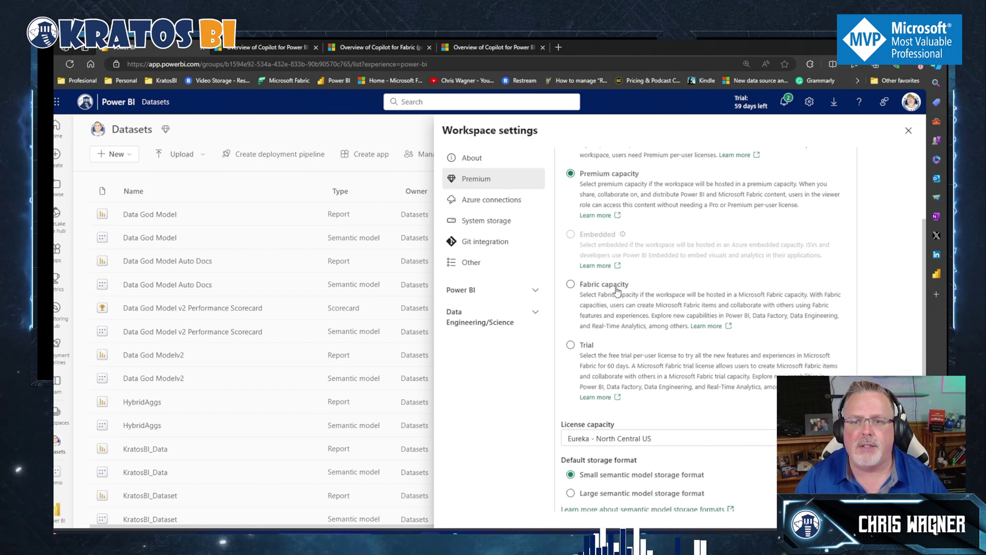
scroll(636, 297, "down", 3)
scroll(606, 305, "up", 3)
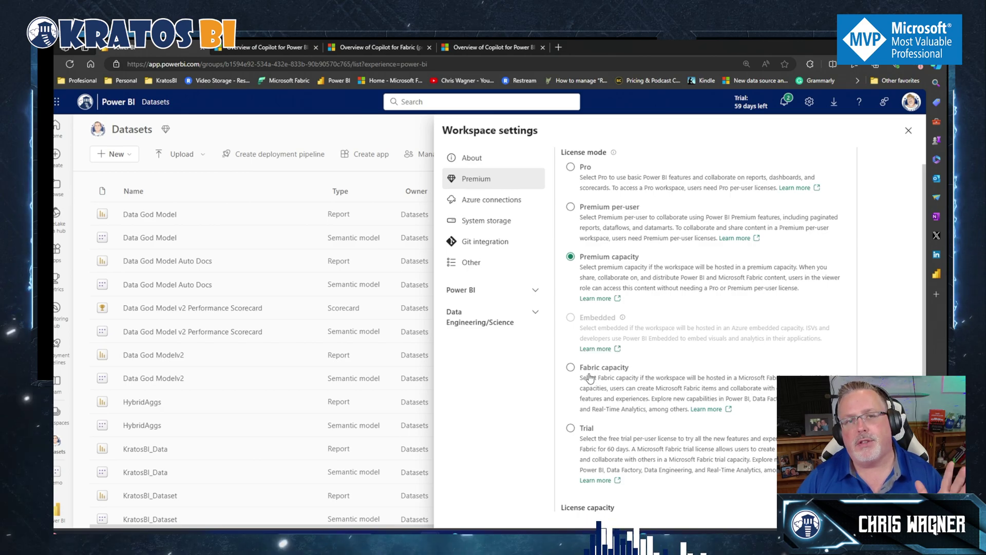
Compare the license capacities offered for Fabric capacity, Premium capacity and Trial, and close the workspace settings without applying a change
left_click(570, 367)
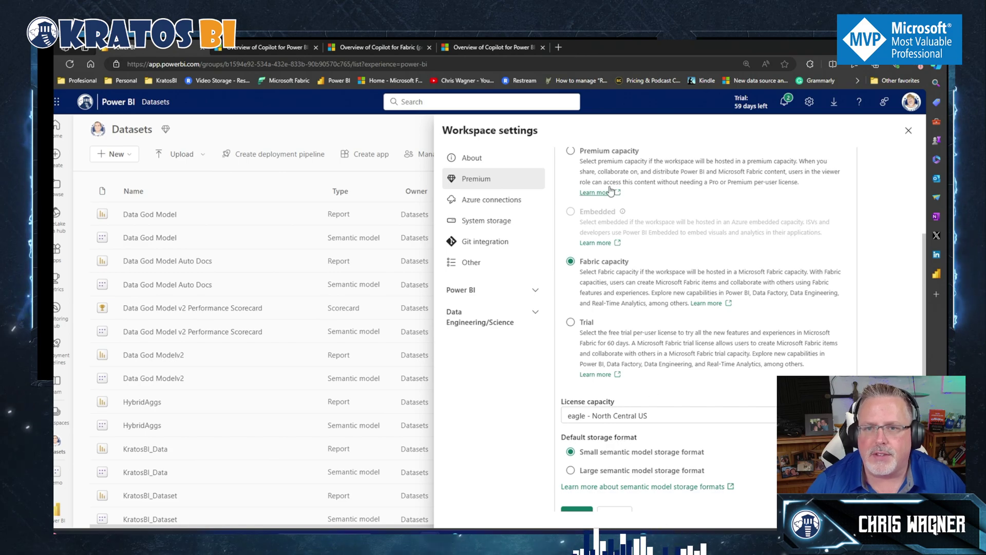
left_click(570, 151)
scroll(642, 405, "down", 3)
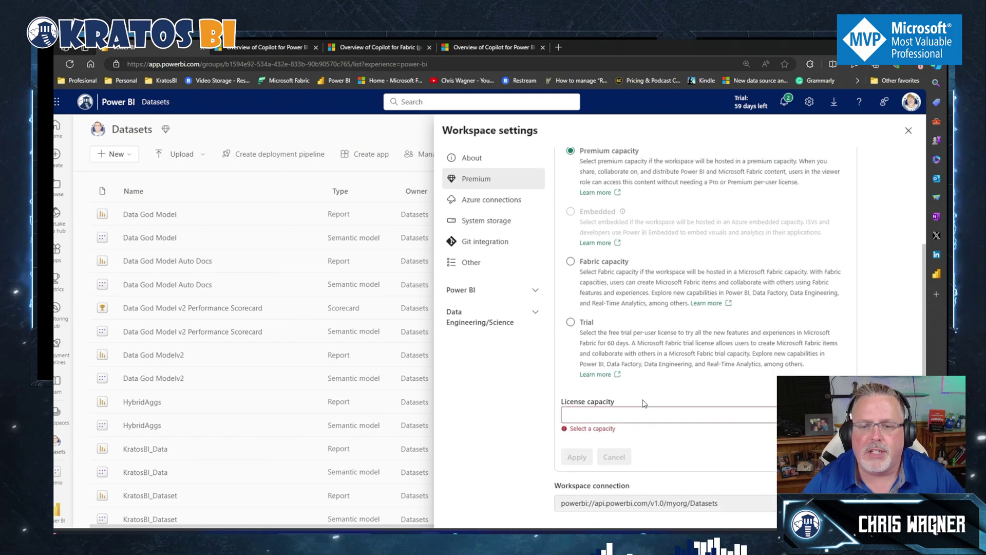
left_click(643, 421)
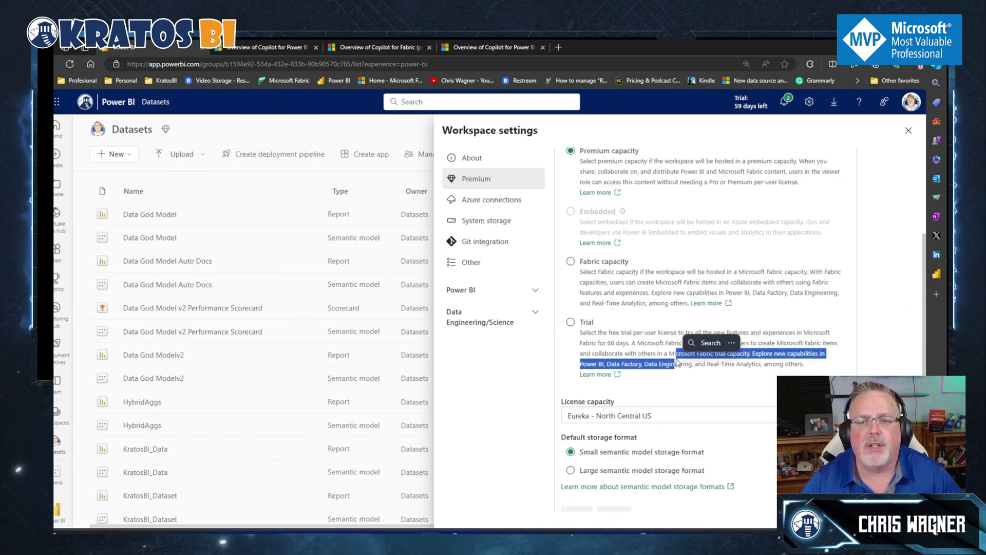
left_click(700, 343)
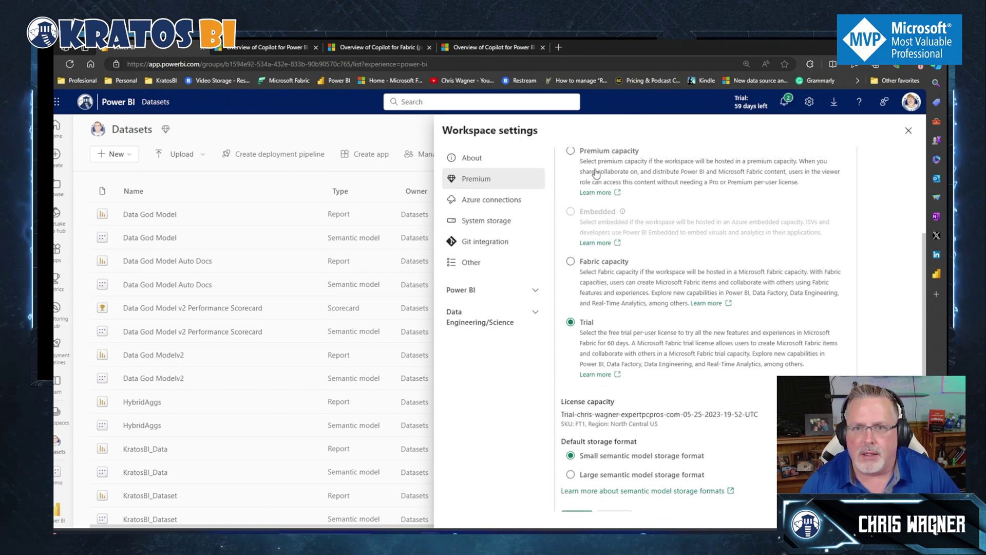
left_click(570, 150)
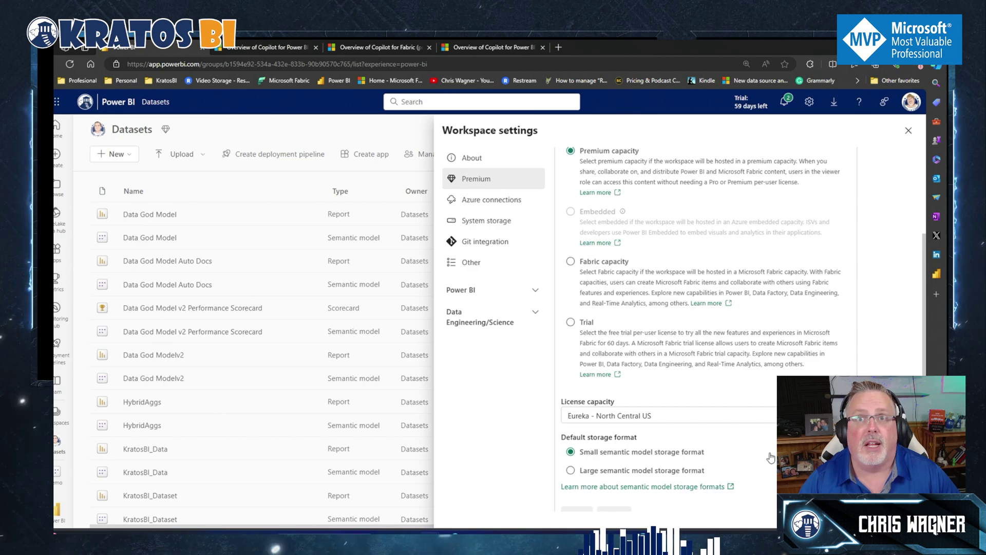
scroll(771, 457, "down", 1)
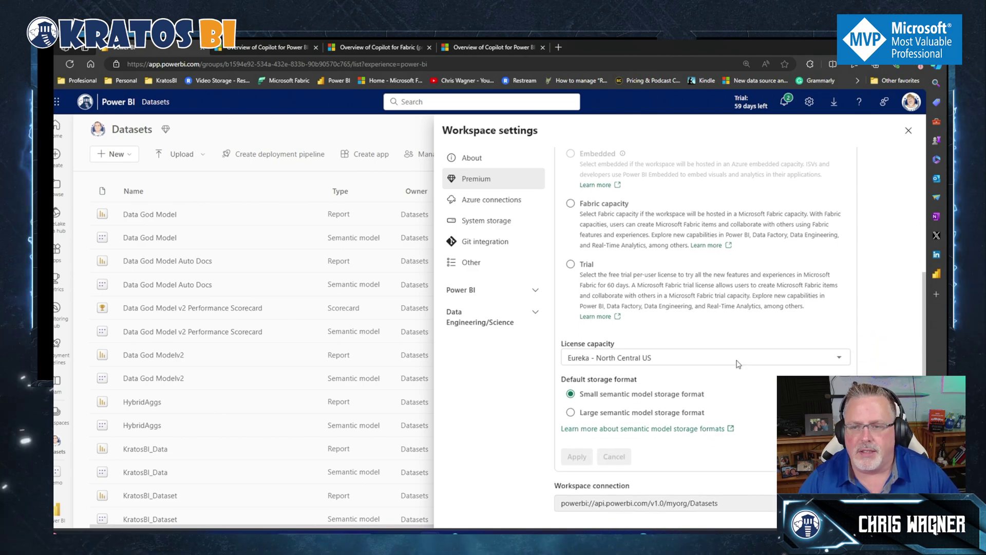
scroll(899, 180, "up", 3)
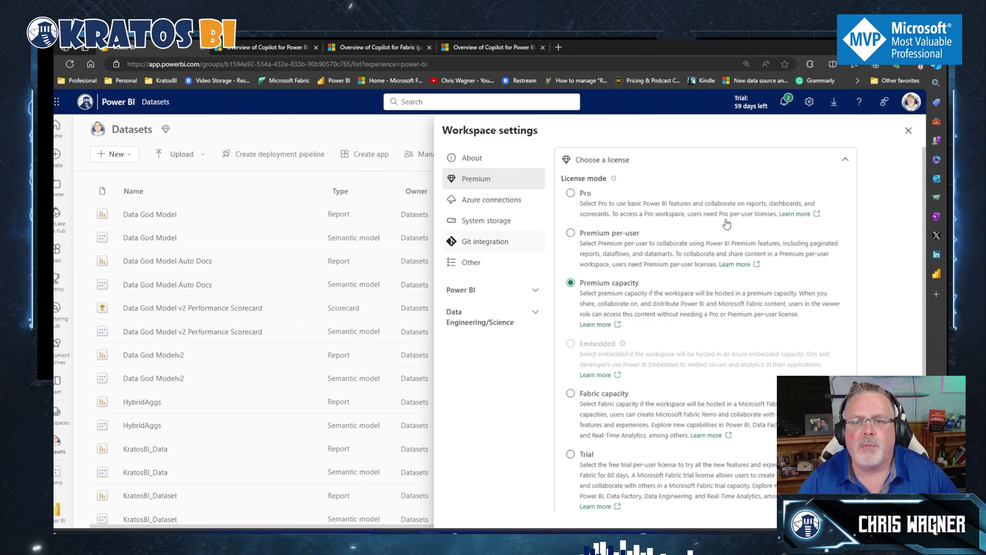
left_click(908, 131)
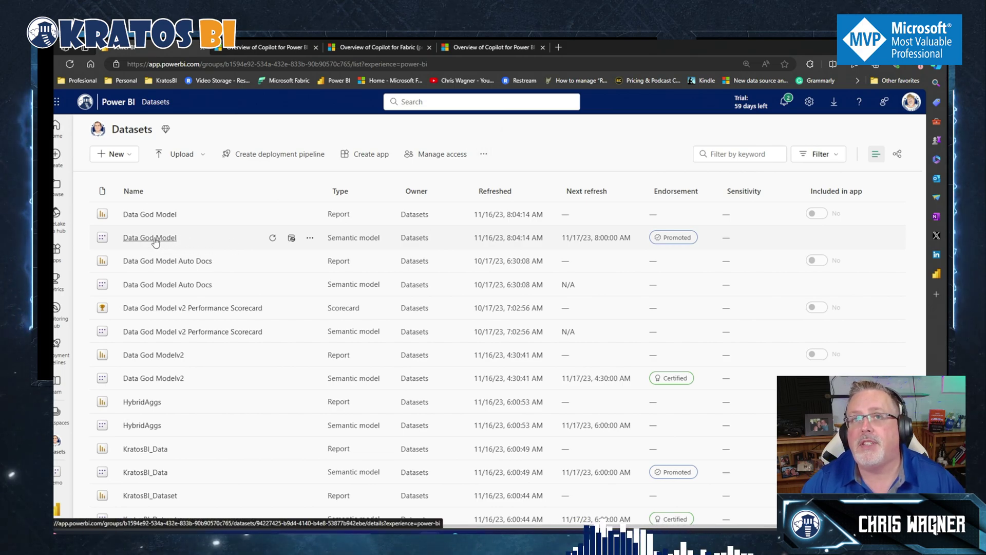
Create a report from scratch on the Data God Model semantic model
left_click_drag(155, 242, 154, 235)
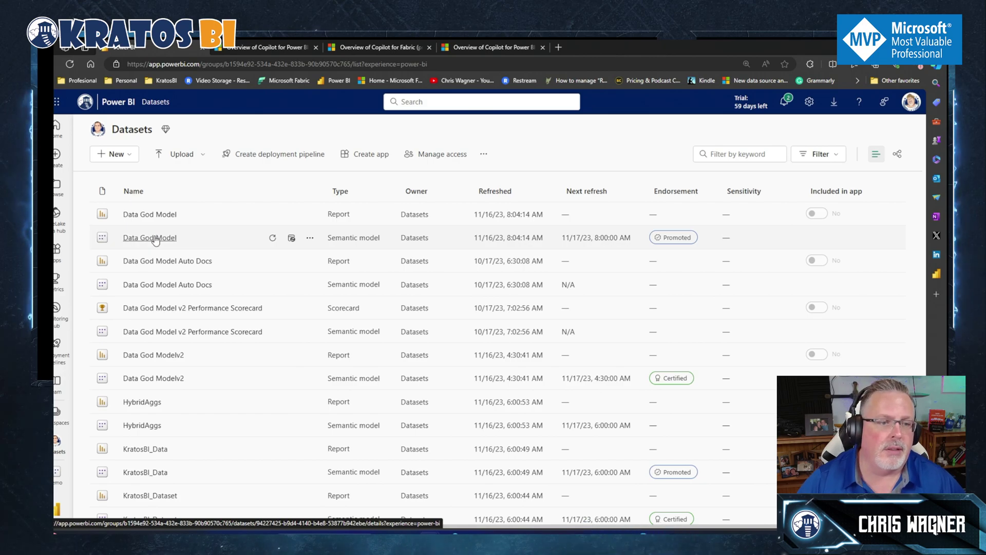
left_click(156, 238)
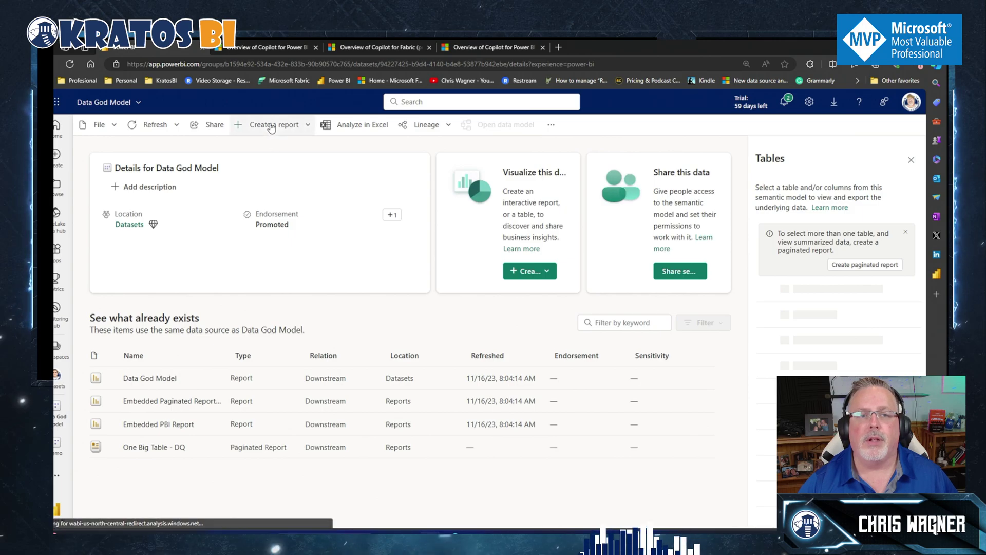
left_click(272, 125)
left_click(279, 165)
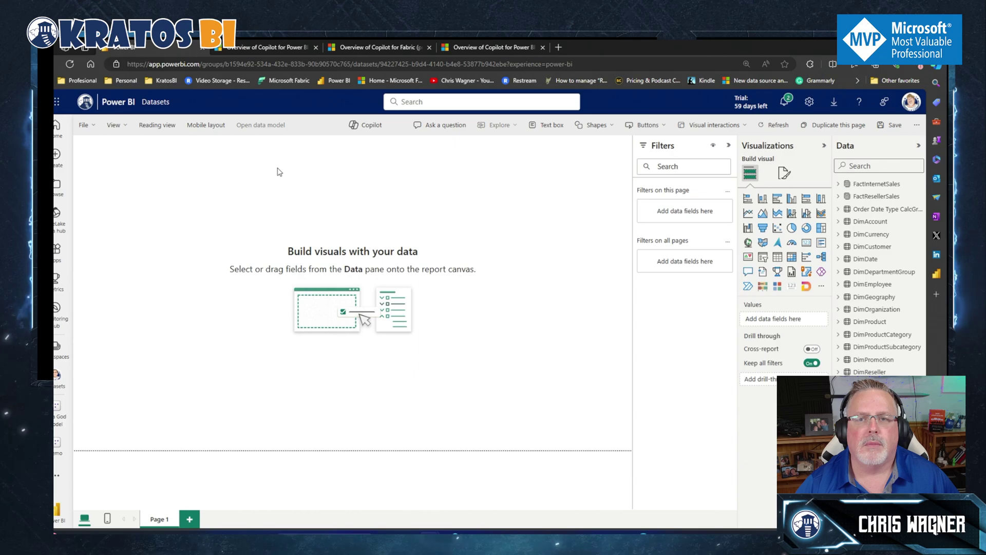
Open Copilot in the new report, review its notes on inaccuracies and temporary data storage, and get started
left_click(368, 132)
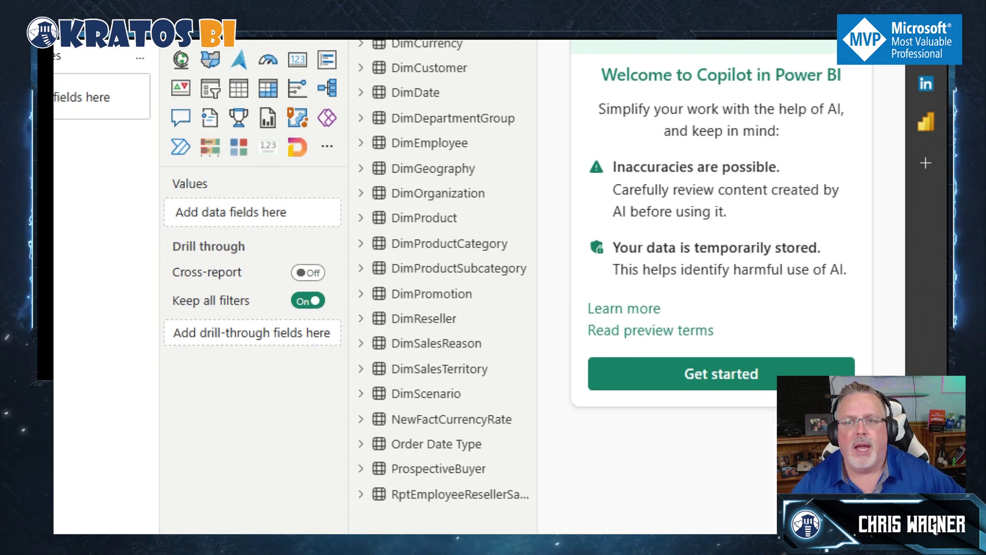
left_click_drag(574, 142, 872, 228)
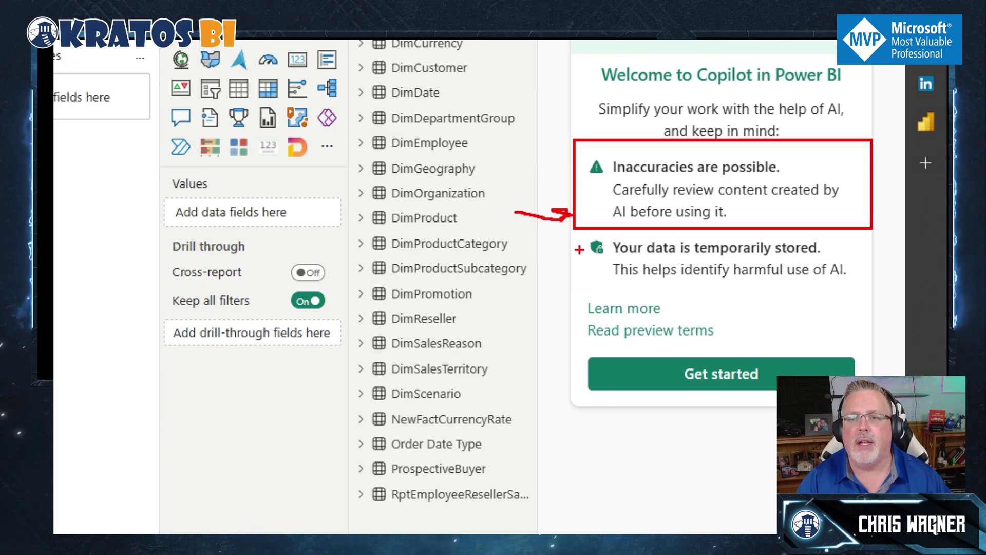
mouse_move(573, 234)
left_mouse_down()
mouse_move(807, 293)
mouse_move(853, 293)
left_mouse_up()
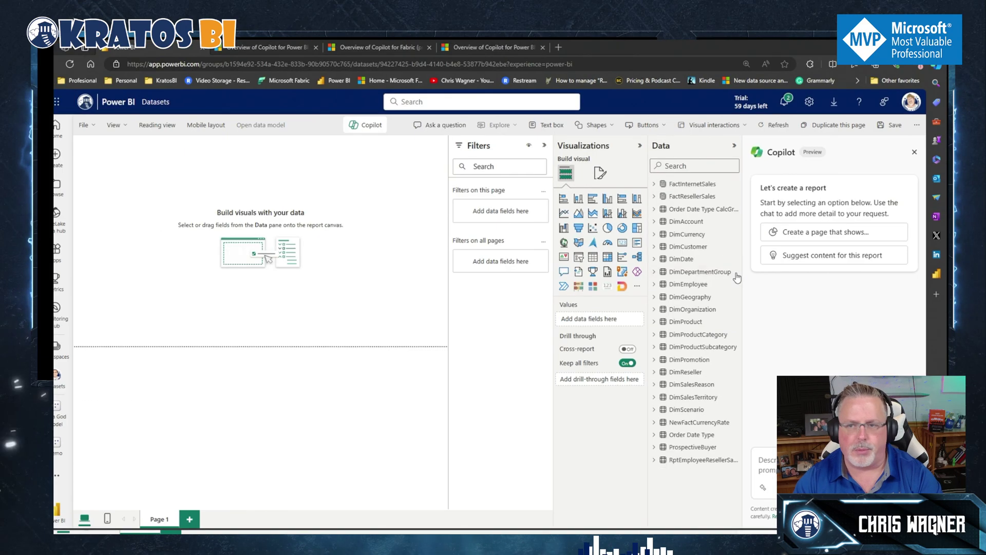
Have Copilot create a page that shows reseller sales and profit margin by product over the last few years
left_click(822, 237)
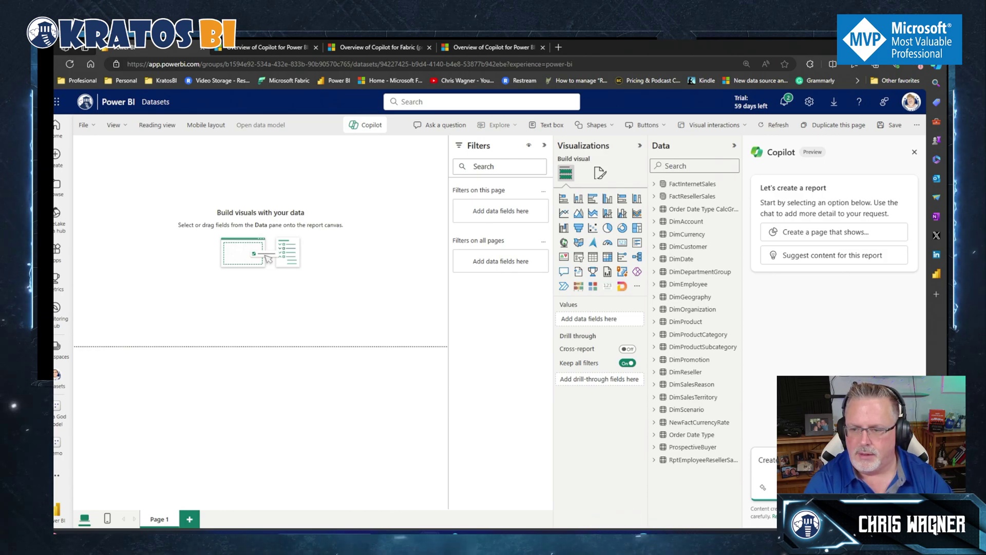
type("prof")
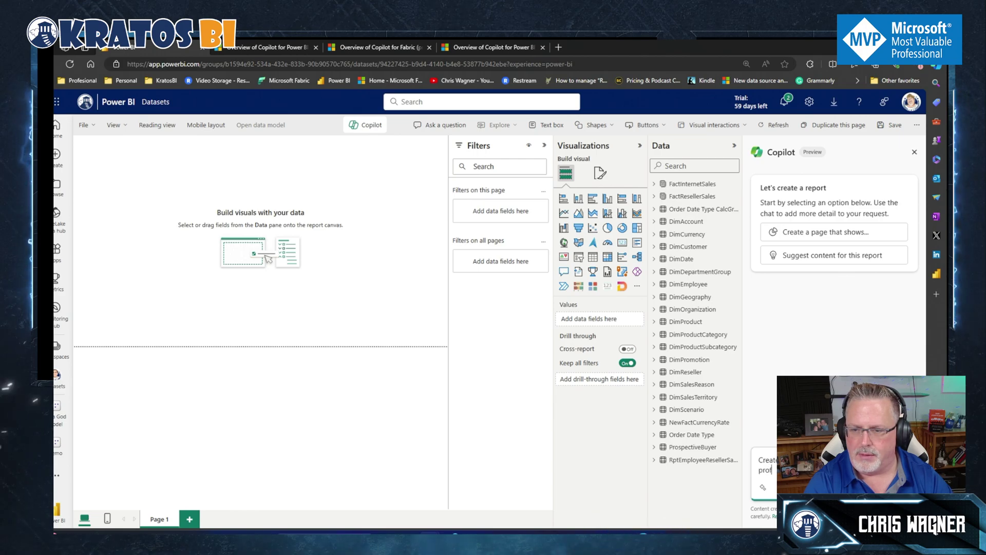
type("it")
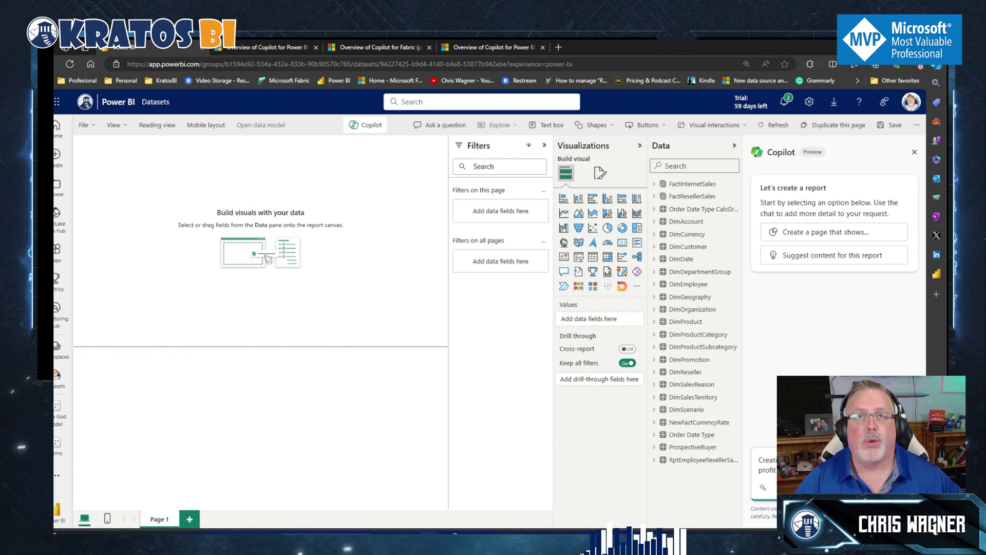
left_click(764, 465)
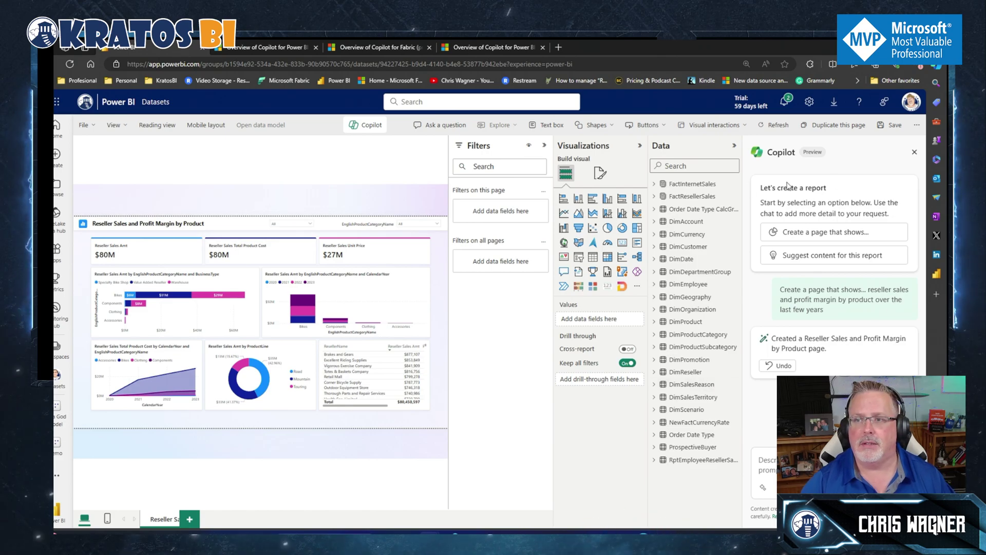
Collapse the Data, Visualizations and Filters panes to enlarge the report page
left_click(734, 146)
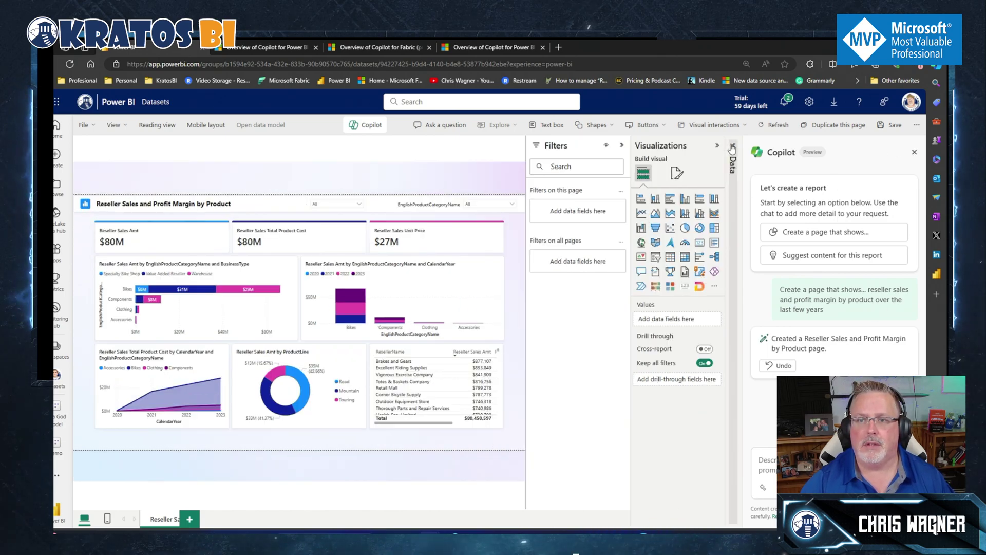
left_click(719, 145)
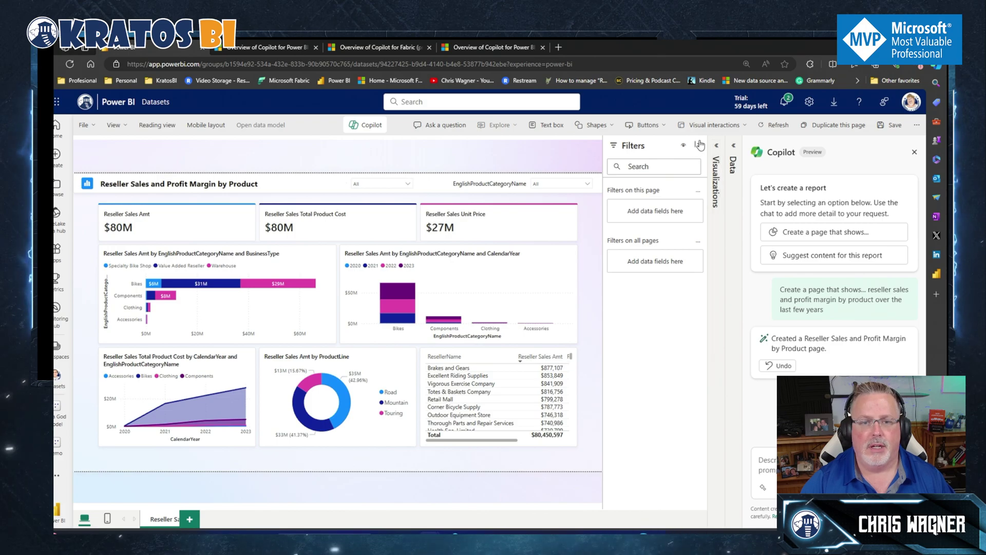
left_click(701, 145)
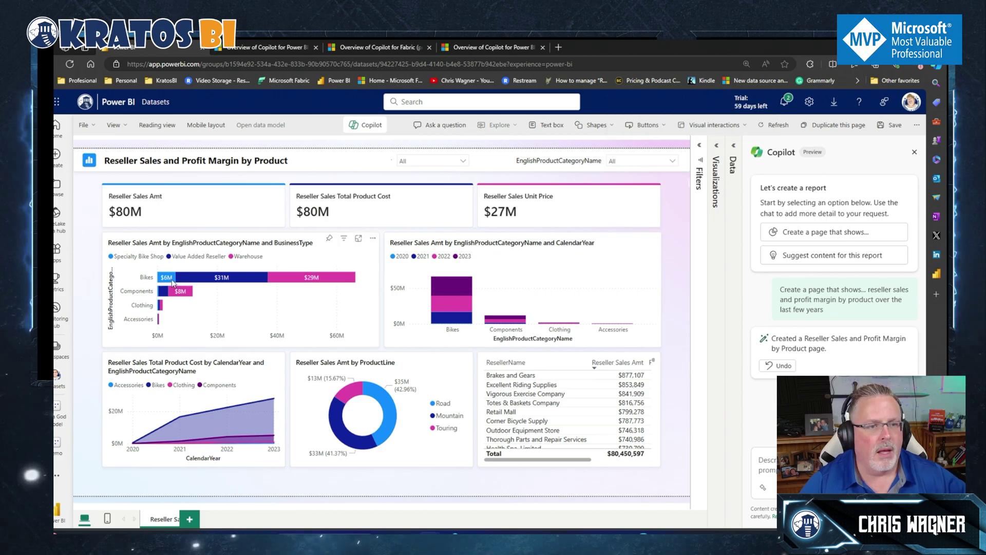
Test cross-filtering on the generated page with resellers such as Vigorous Exercise Company and Totes & Baskets Company, and with the Road product line
mouse_move(170, 280)
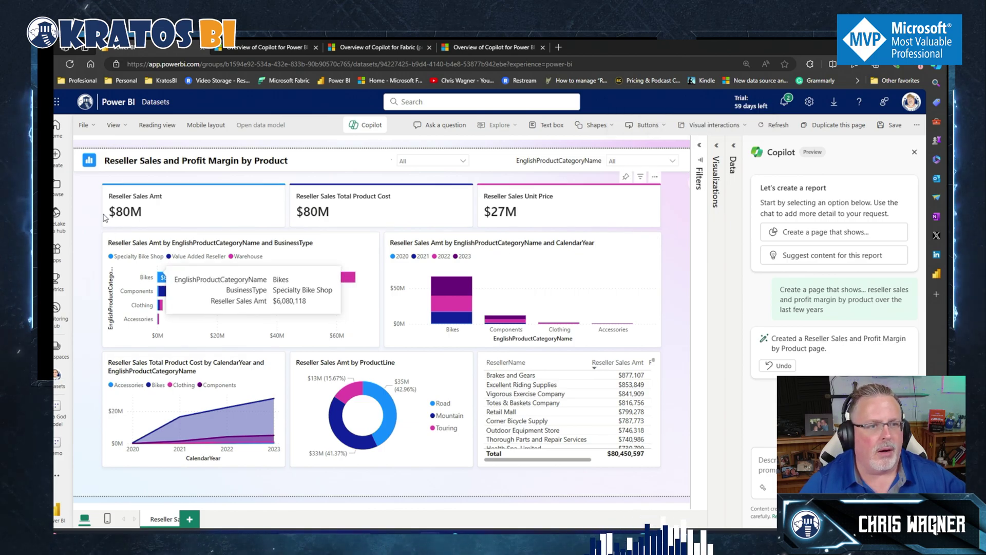
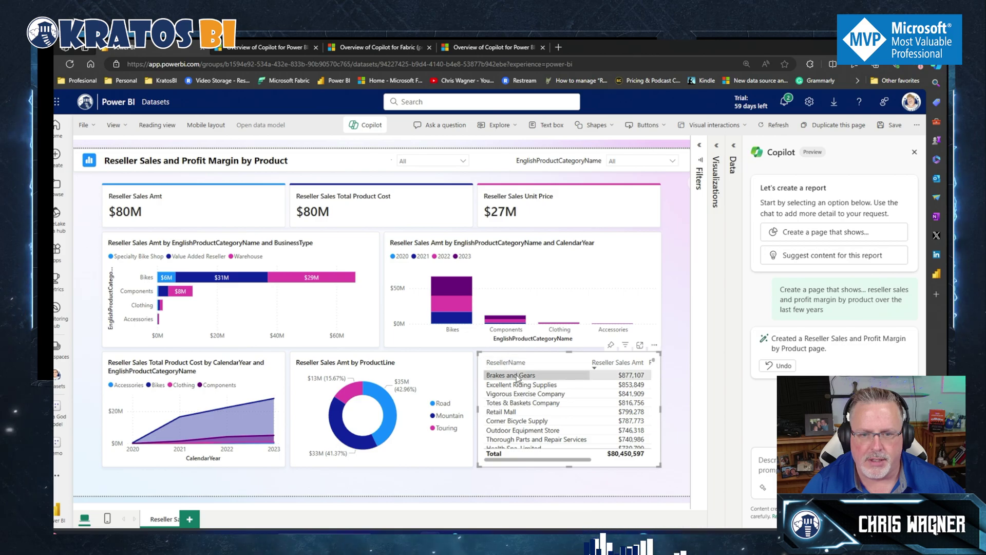
left_click(516, 381)
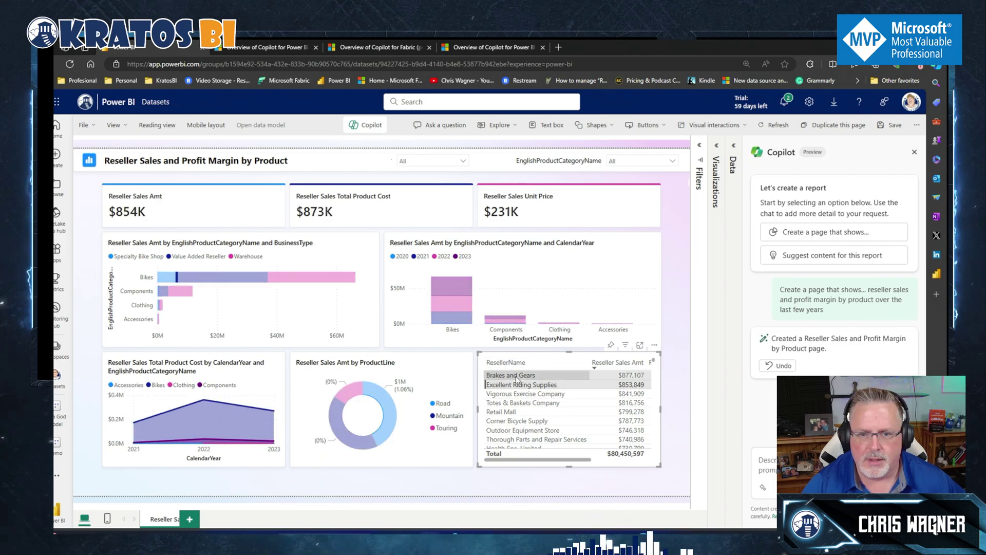
left_click(516, 377)
left_click(514, 394)
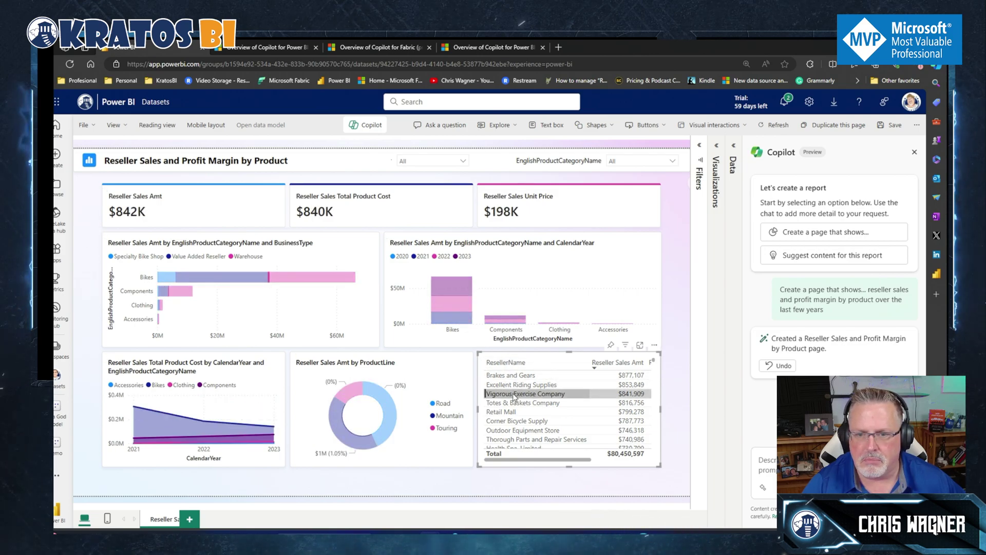
left_click(514, 403)
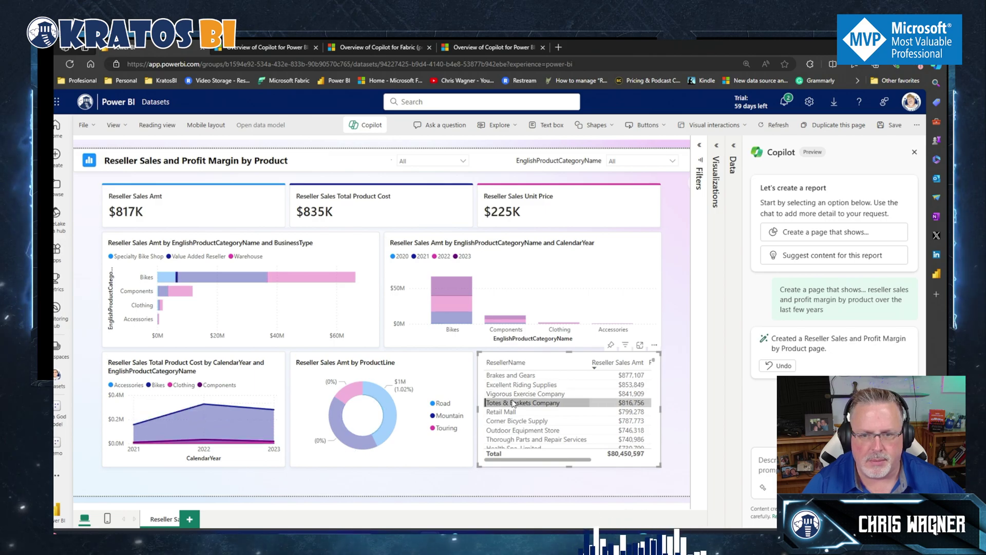
left_click(513, 403)
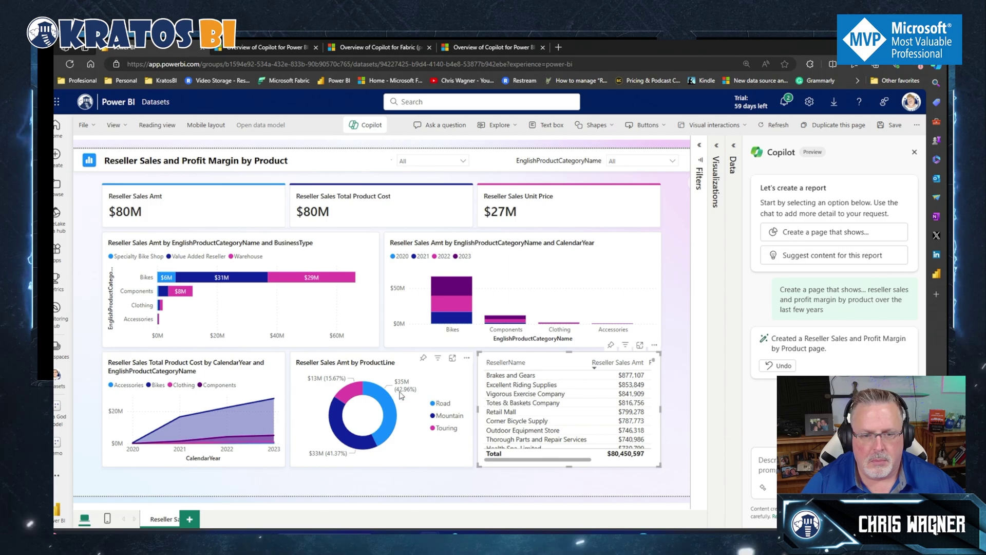
left_click(387, 407)
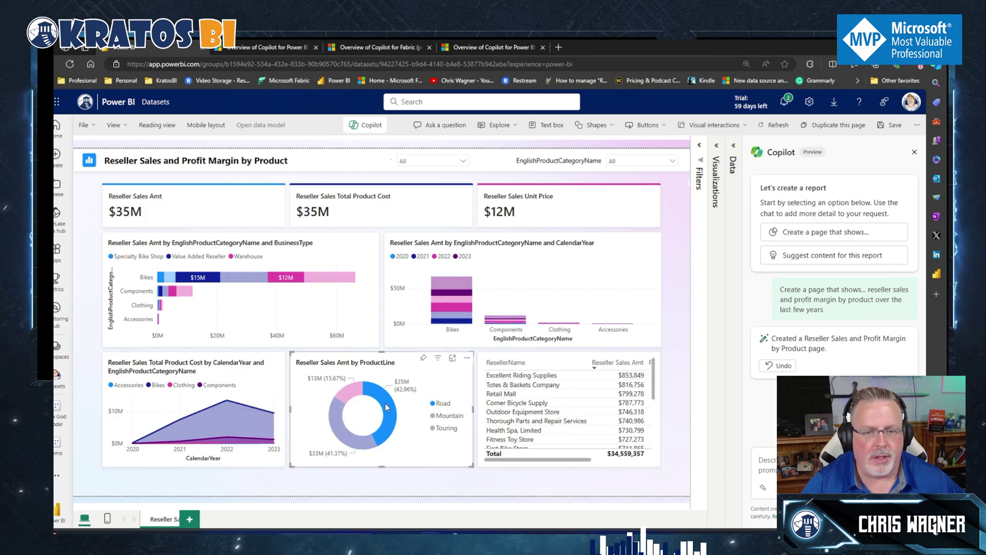
Cross-filter the page by the Mountain product line, clear that selection, and check the Bikes entry in the total product cost chart
left_click(345, 439)
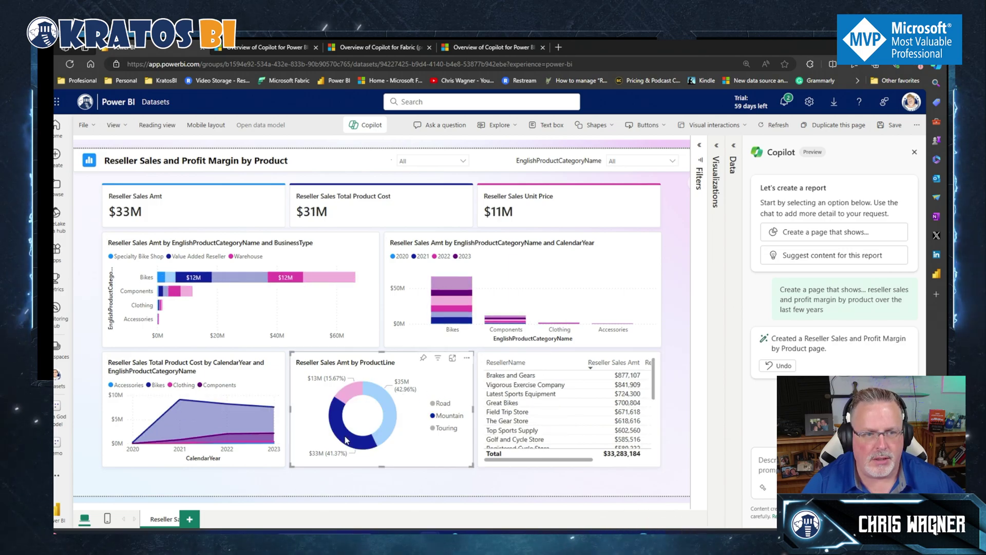
left_click(353, 392)
left_click(353, 393)
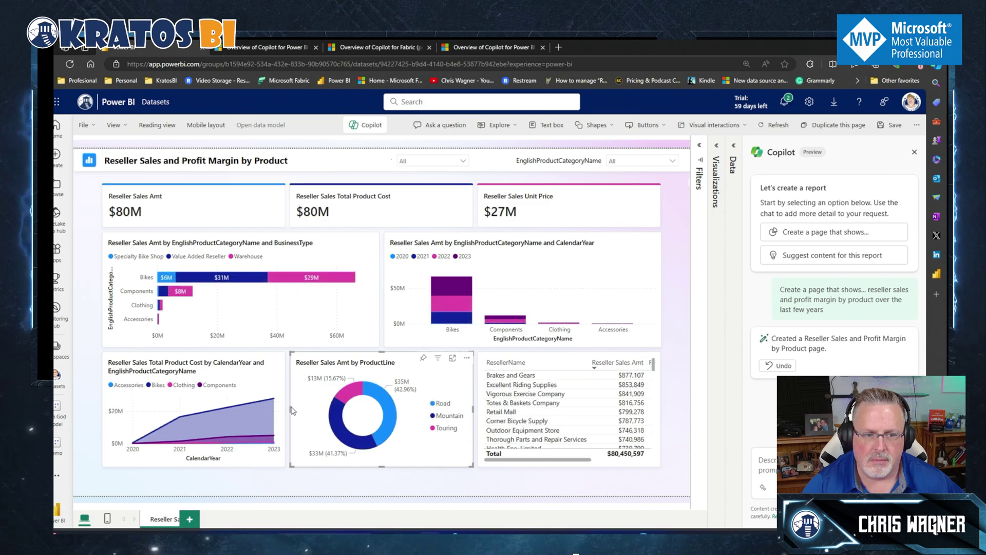
left_click(148, 385)
left_click(149, 385)
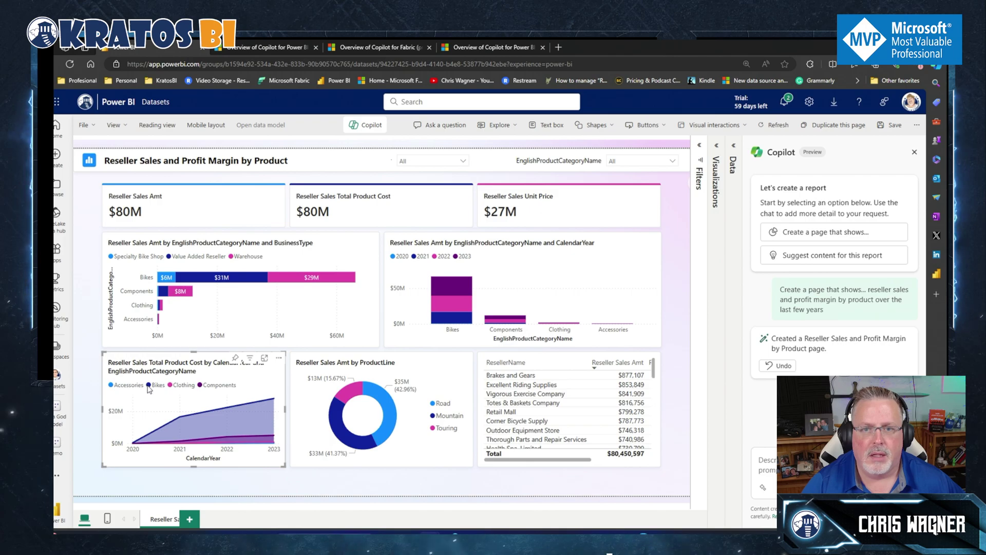
Try the EnglishProductCategoryName slicer with Bikes and Clothing, and check which years the other slicer offers
left_click(672, 161)
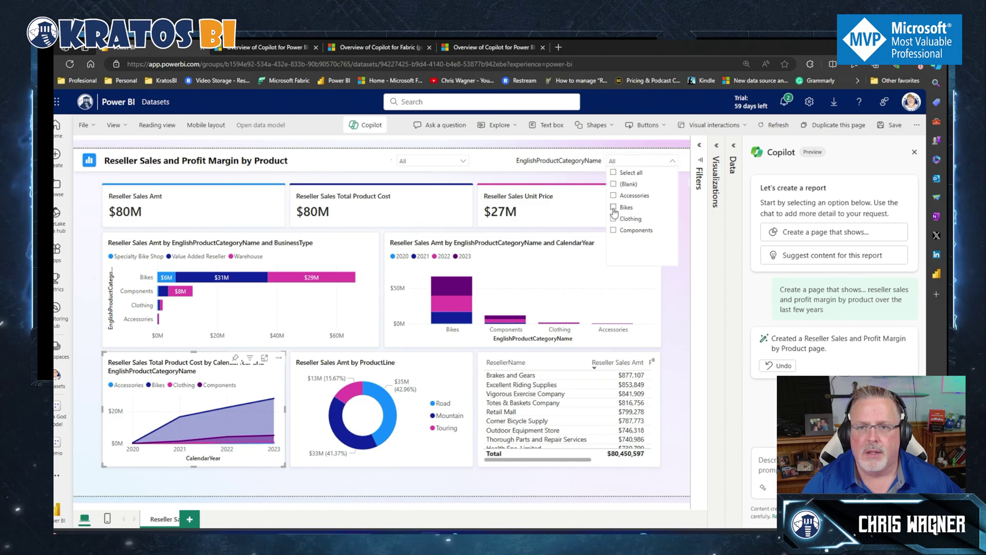
left_click(614, 209)
left_click(614, 219)
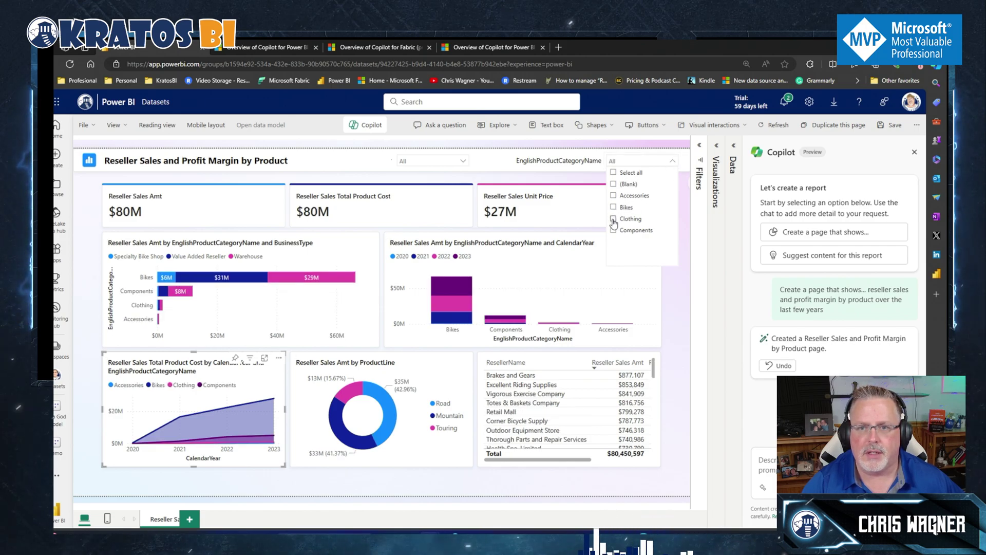
left_click(614, 220)
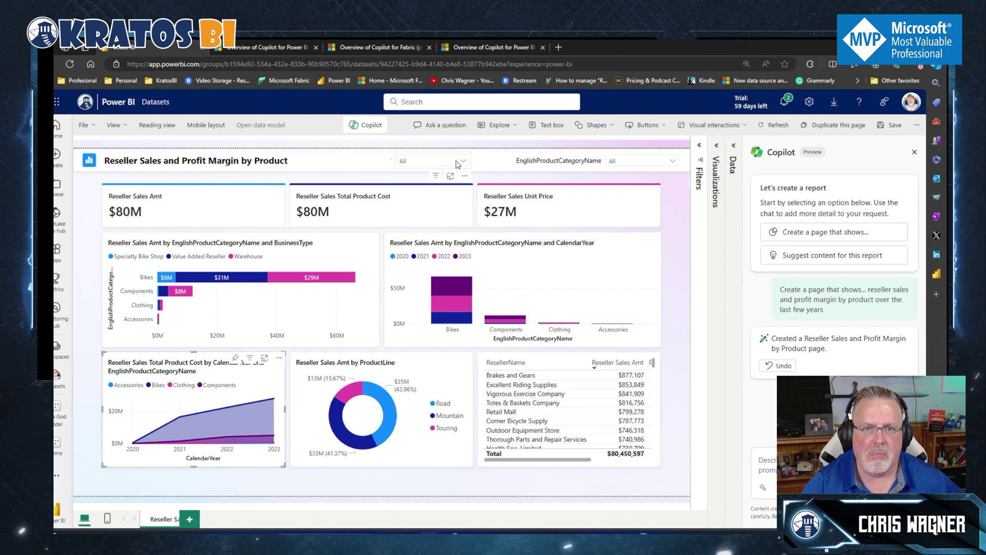
left_click(463, 161)
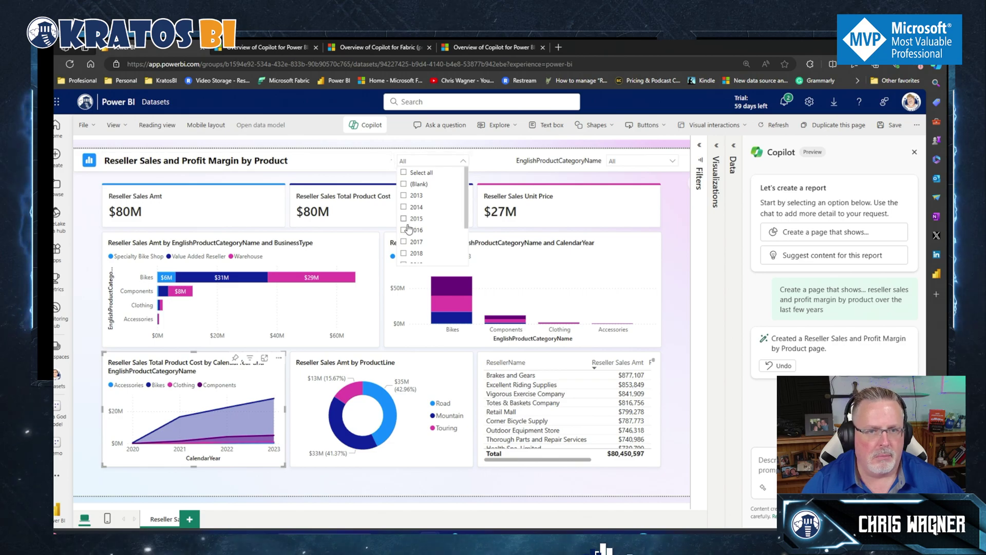
left_click(462, 161)
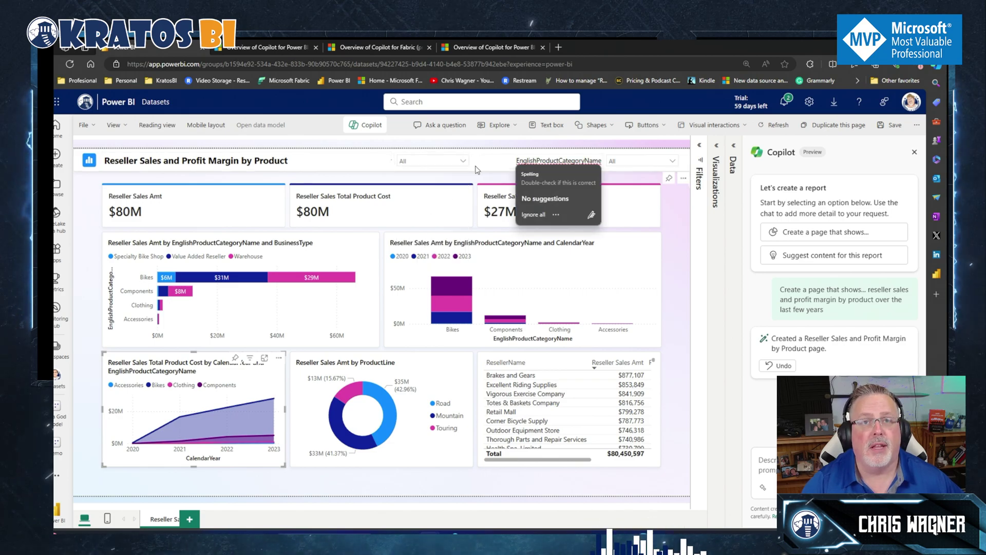
left_click(475, 170)
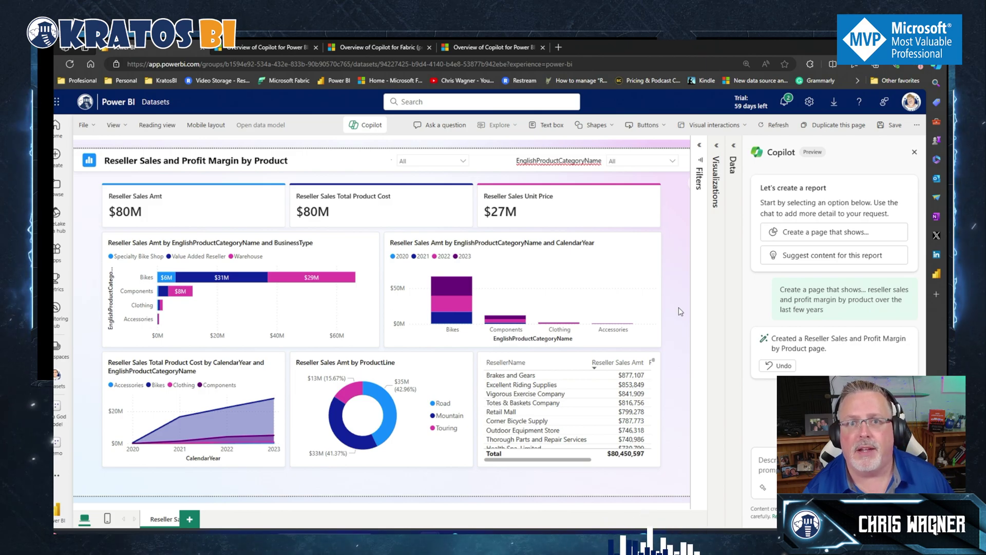
Add a blank page to the report, then return to the Reseller Sales and Profit Margin page with the Data pane expanded
left_click(191, 518)
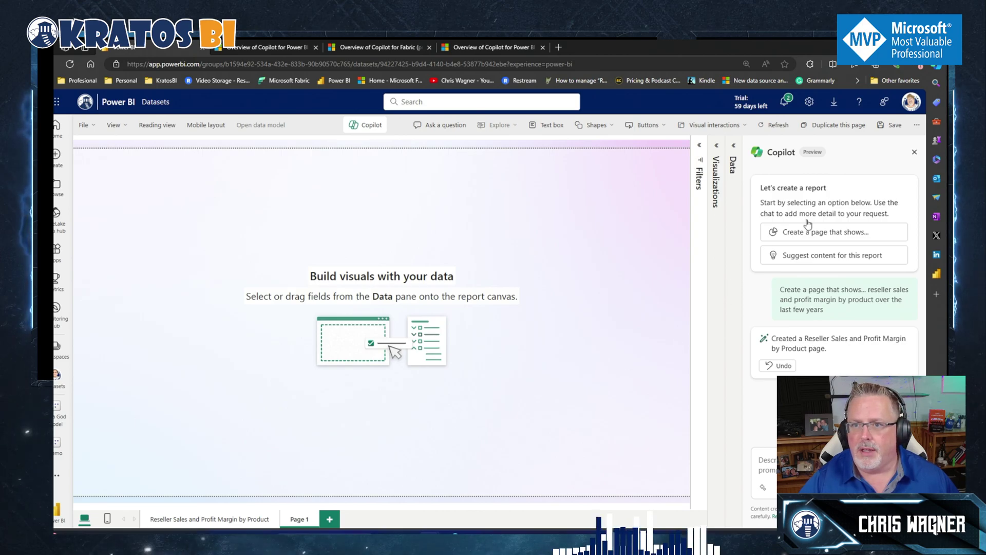
left_click(257, 521)
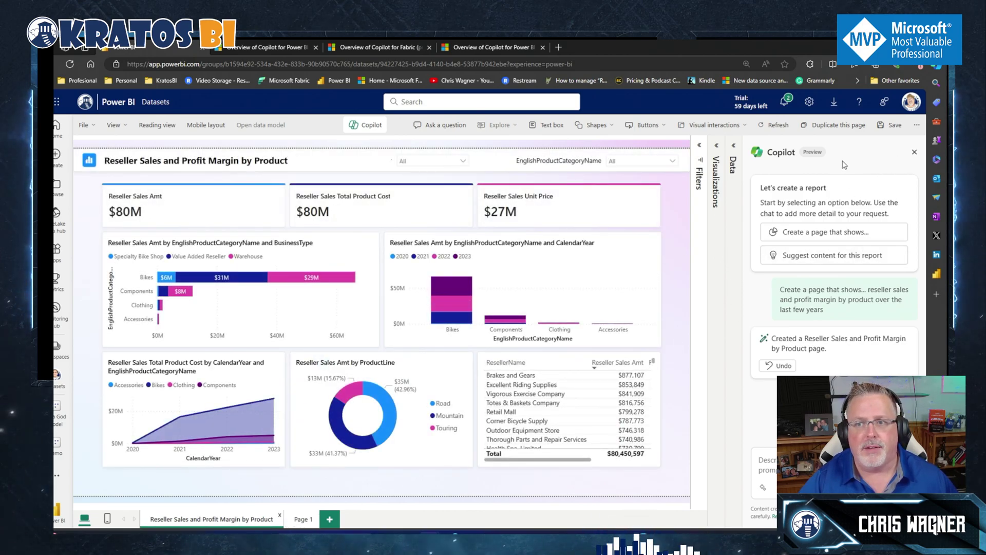
left_click(736, 146)
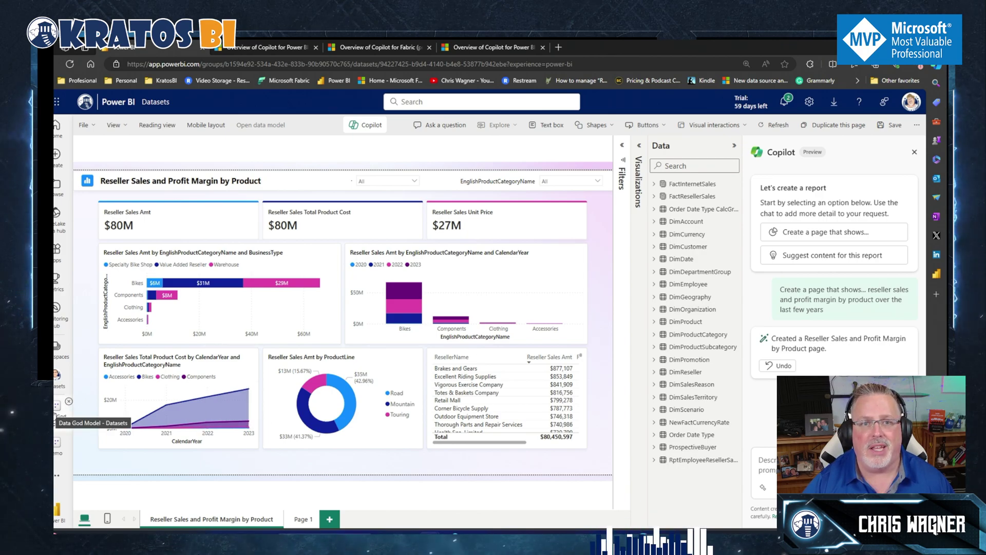
Save the report as First Copilot Report in the Datasets workspace
left_click(83, 125)
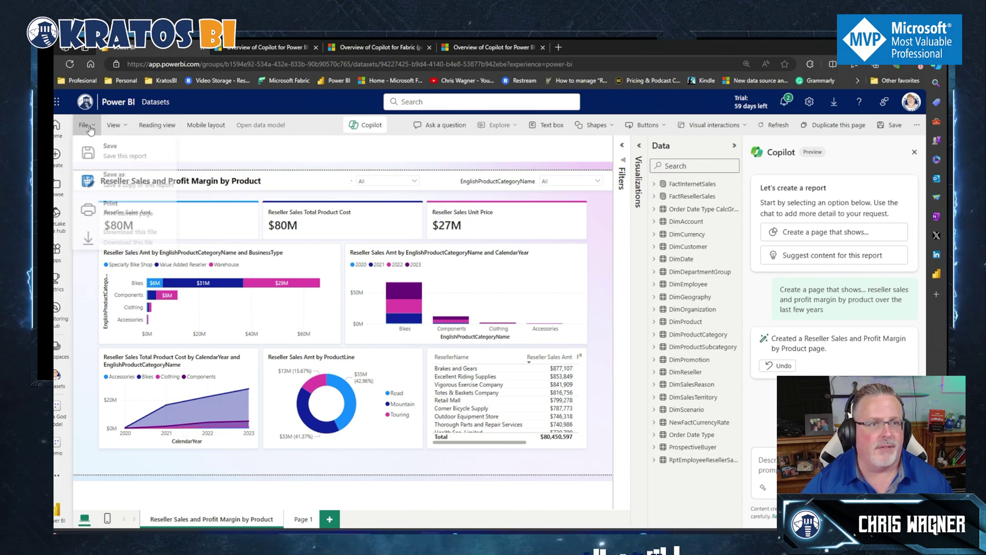
left_click(99, 181)
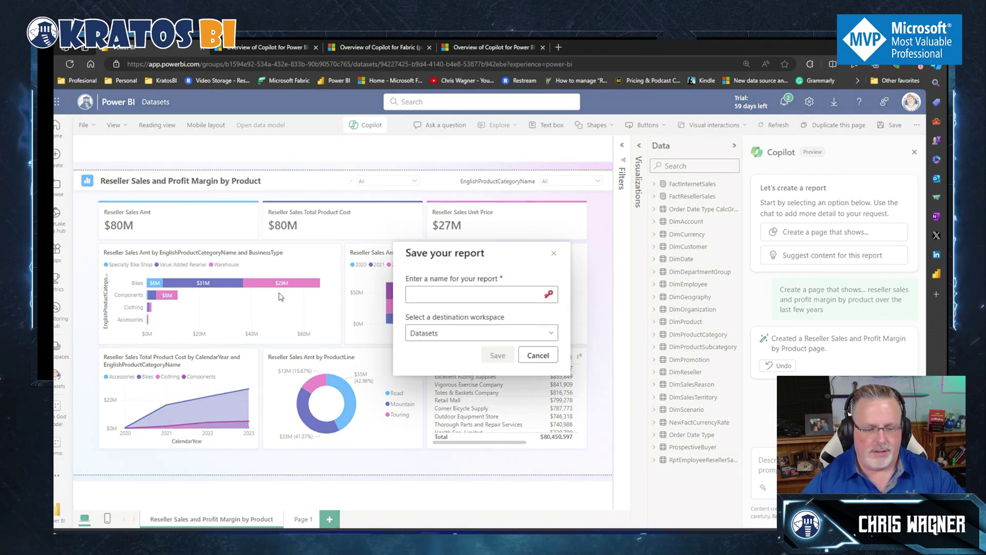
type("First Copilot Report")
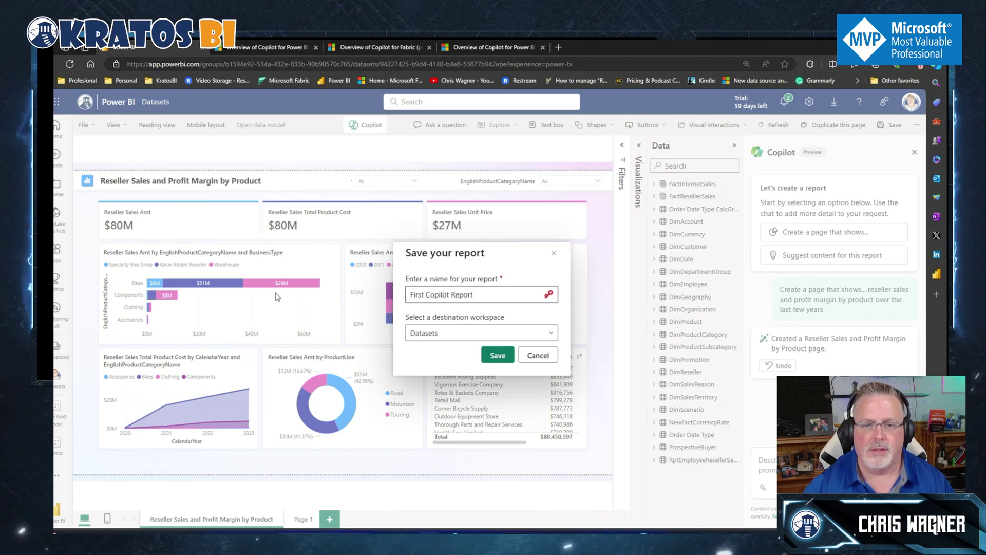
left_click(496, 355)
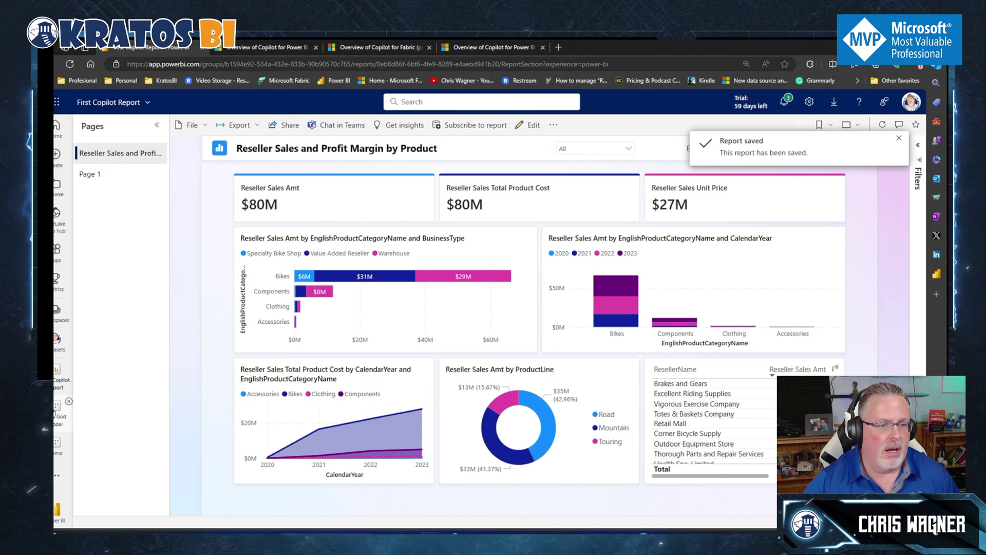
Start a new blank report from the Data God Model semantic model
left_click(58, 408)
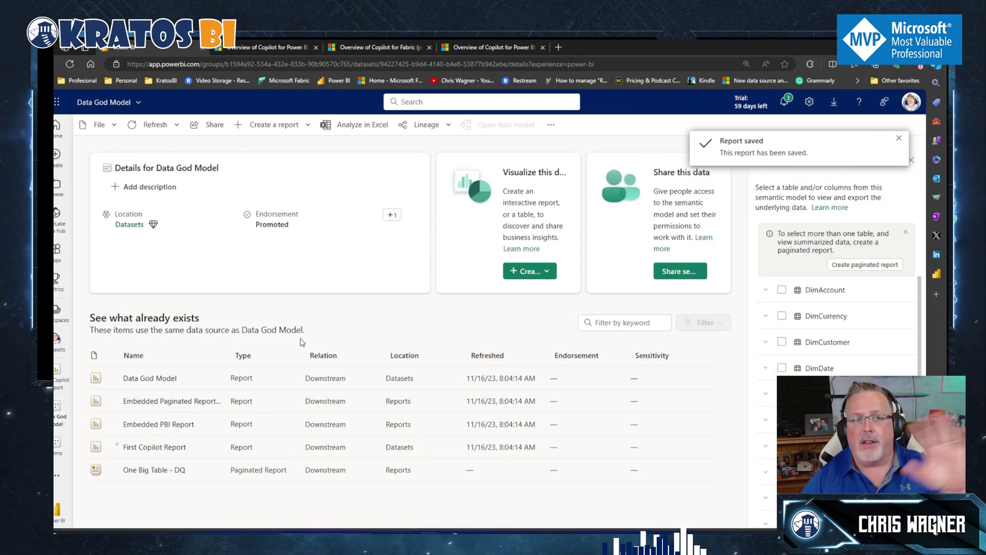
left_click(303, 125)
left_click(300, 164)
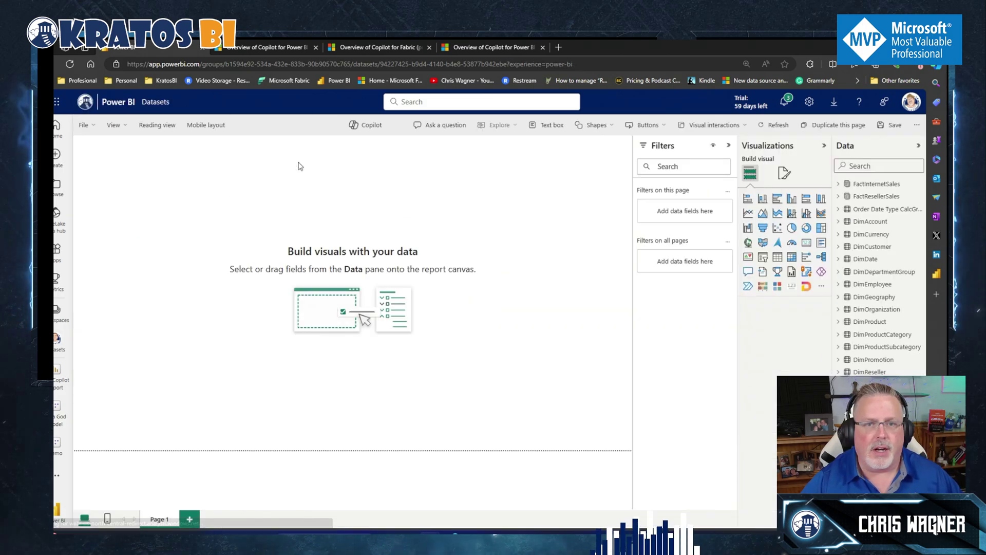
Open Copilot in the new report and have it suggest content for the report
left_click(365, 126)
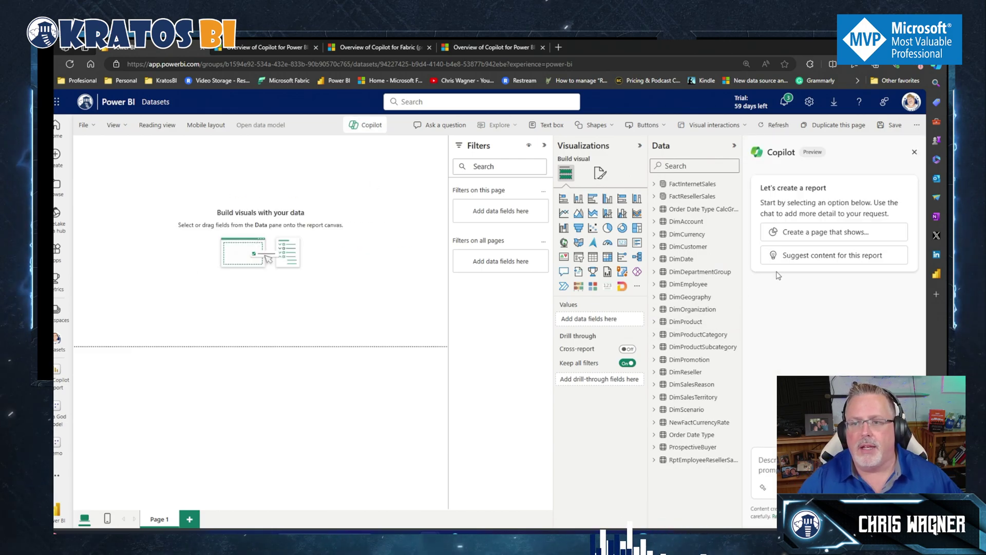
left_click(796, 261)
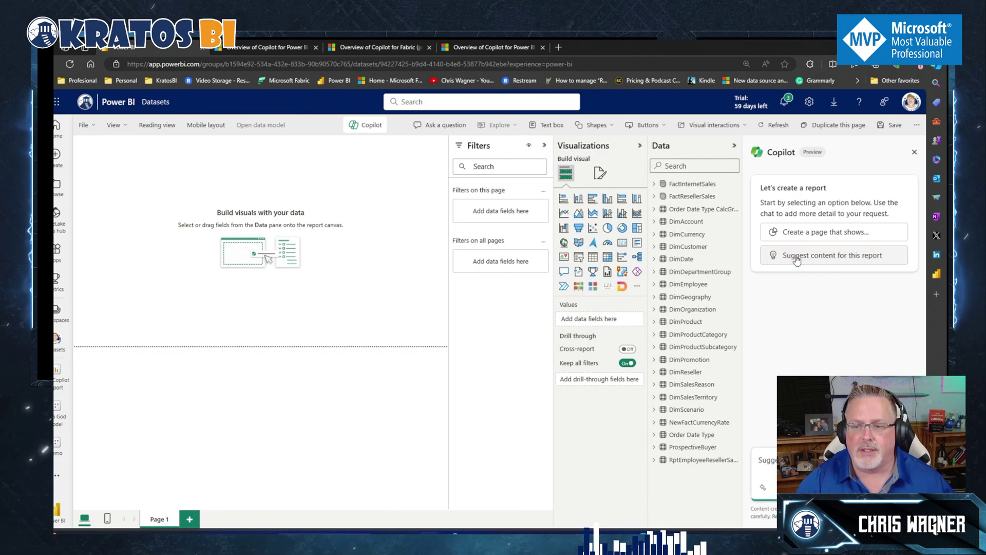
key("Return")
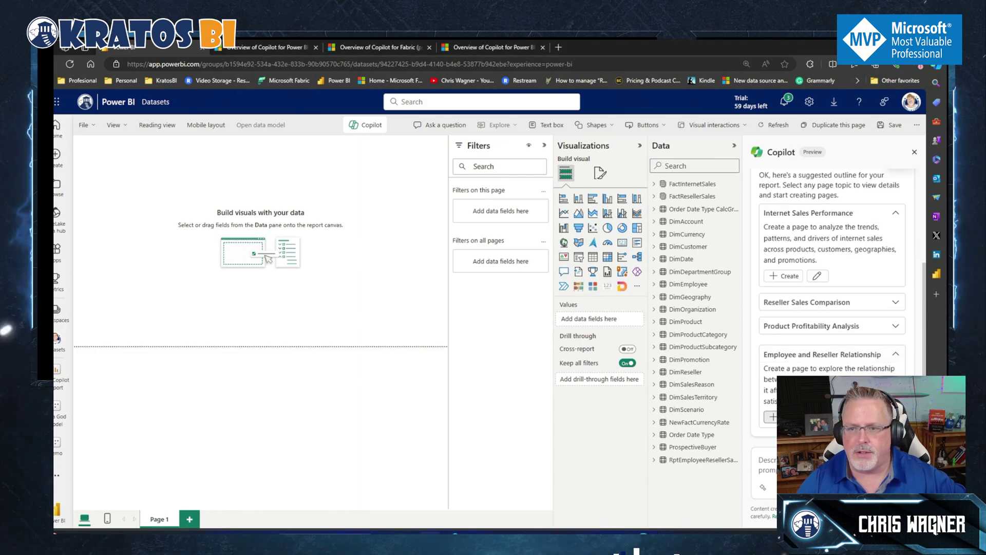
Create the suggested Employee and Reseller Relationship page and collapse the Data, Filters and Visualizations panes
left_click(772, 416)
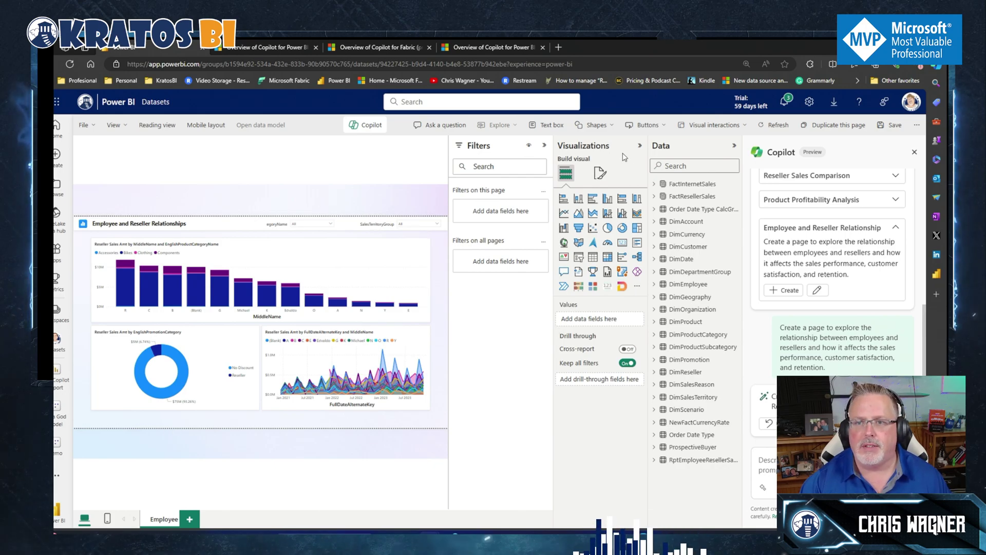
left_click(734, 145)
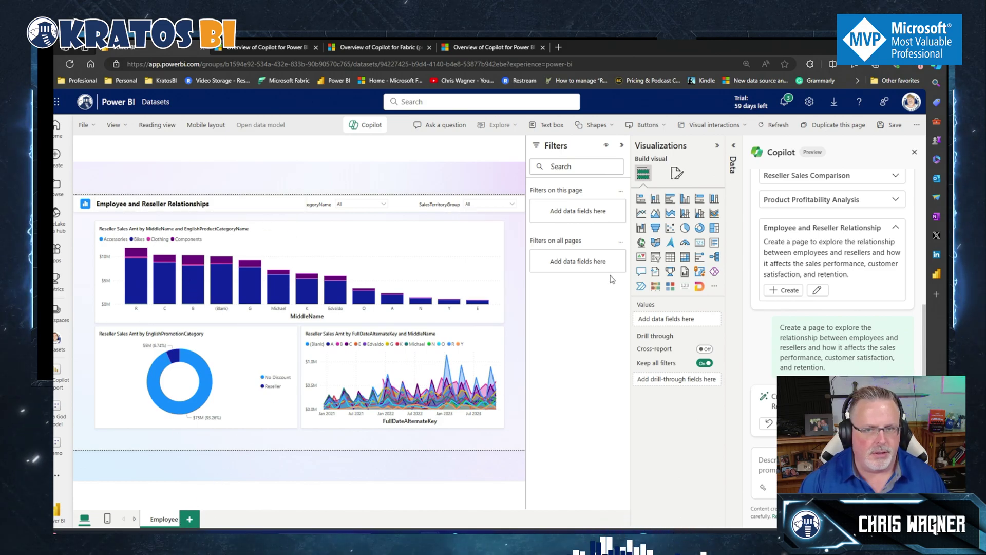
left_click(621, 145)
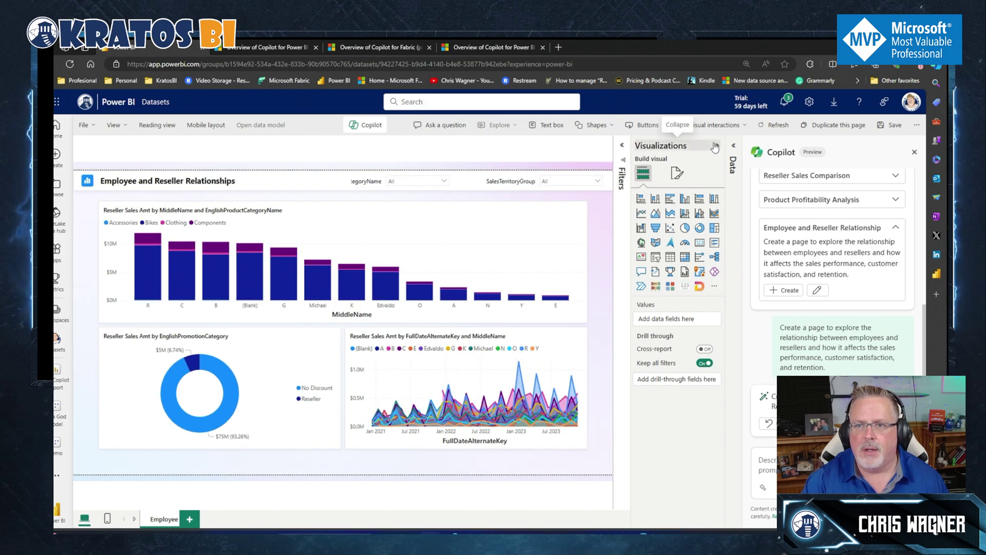
left_click(717, 146)
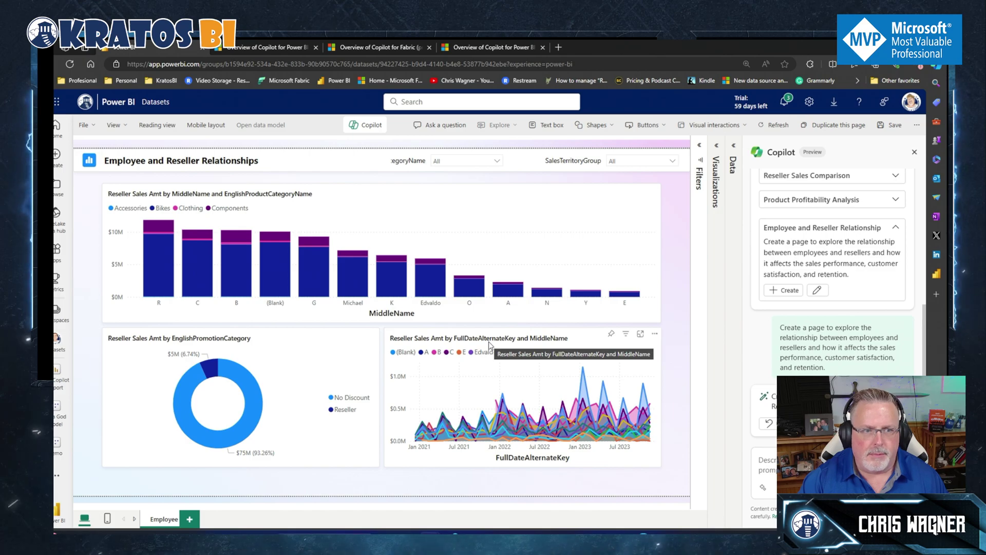
Put LastName from DimEmployee on the X-axis of the reseller sales column chart and remove MiddleName from it
left_click(408, 302)
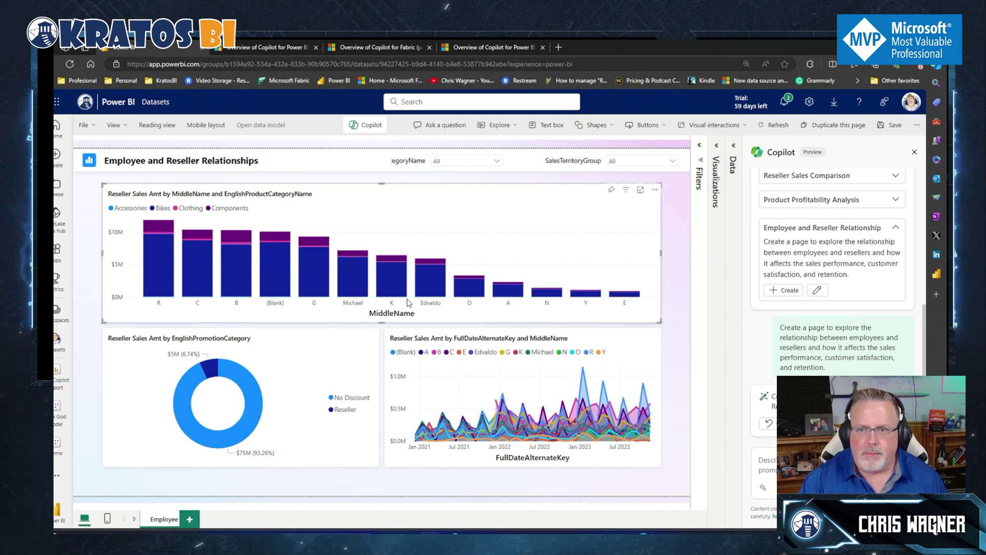
left_click(717, 154)
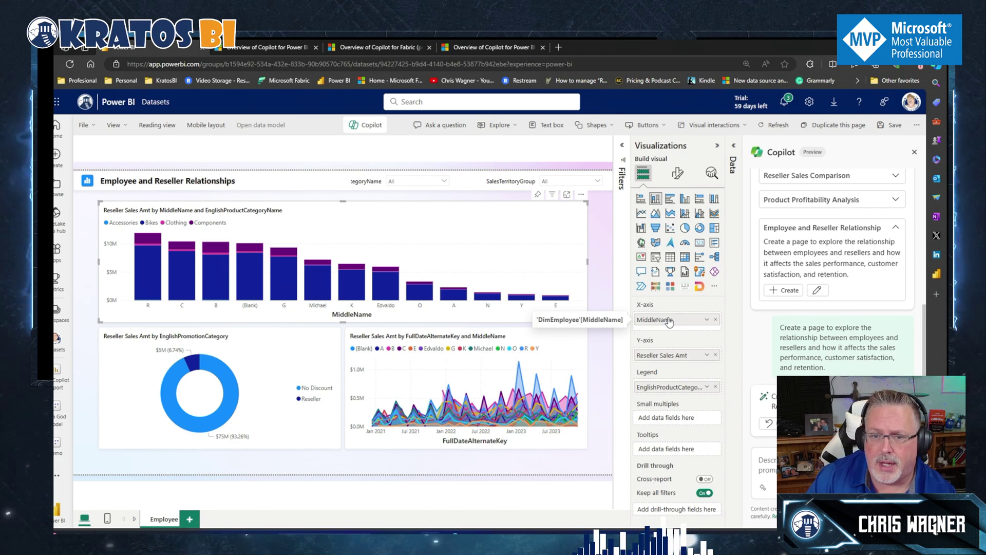
left_click(732, 165)
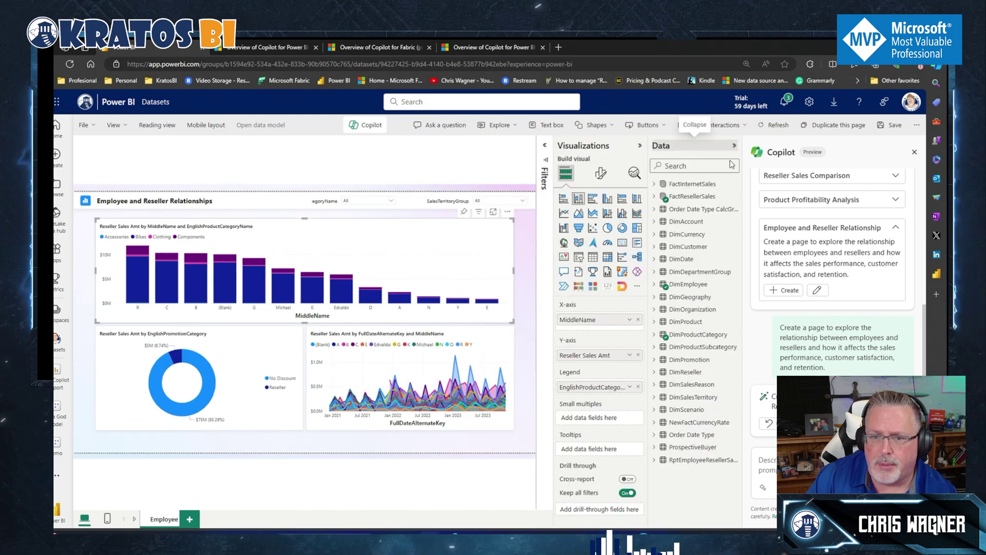
left_click(654, 285)
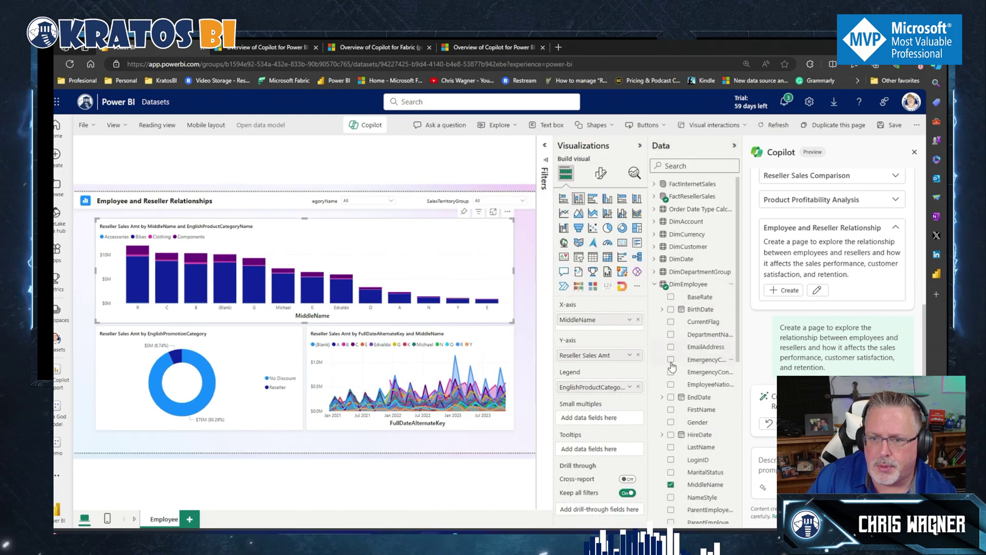
scroll(672, 365, "down", 2)
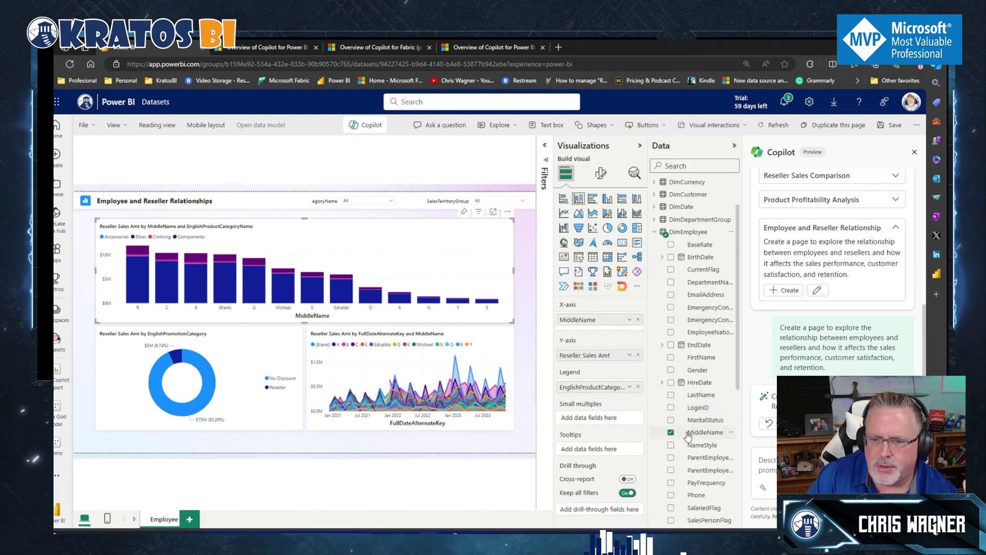
scroll(687, 436, "down", 3)
scroll(687, 436, "up", 3)
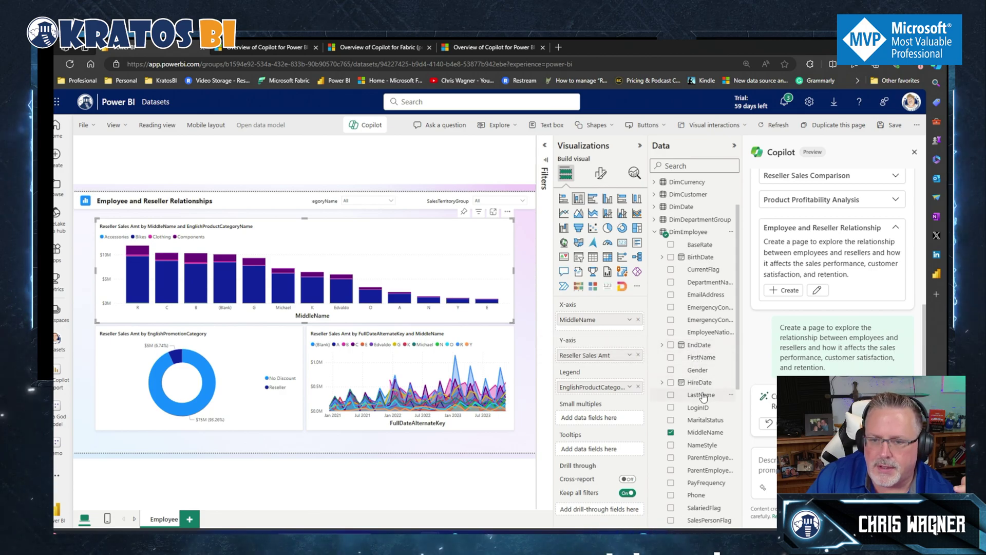
left_click_drag(702, 396, 596, 319)
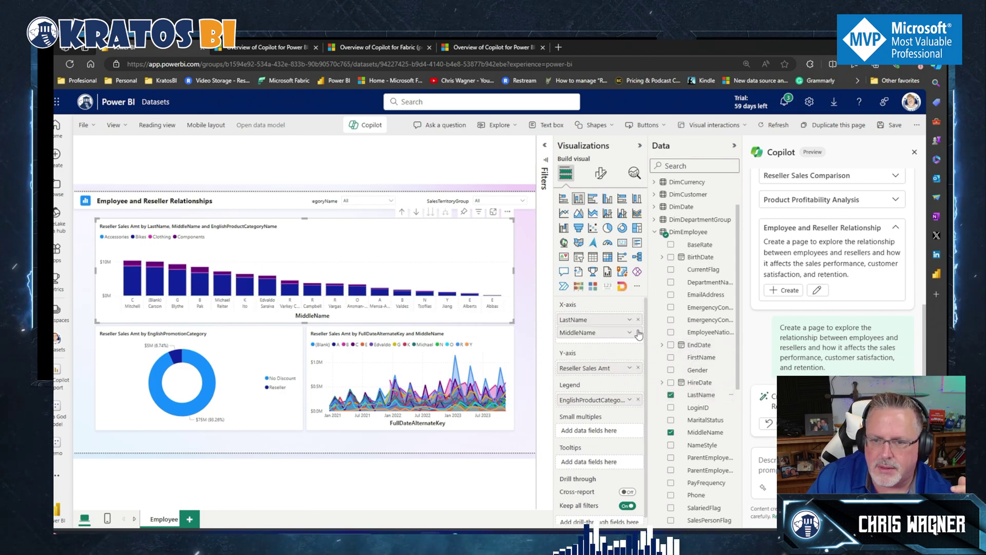
left_click(638, 332)
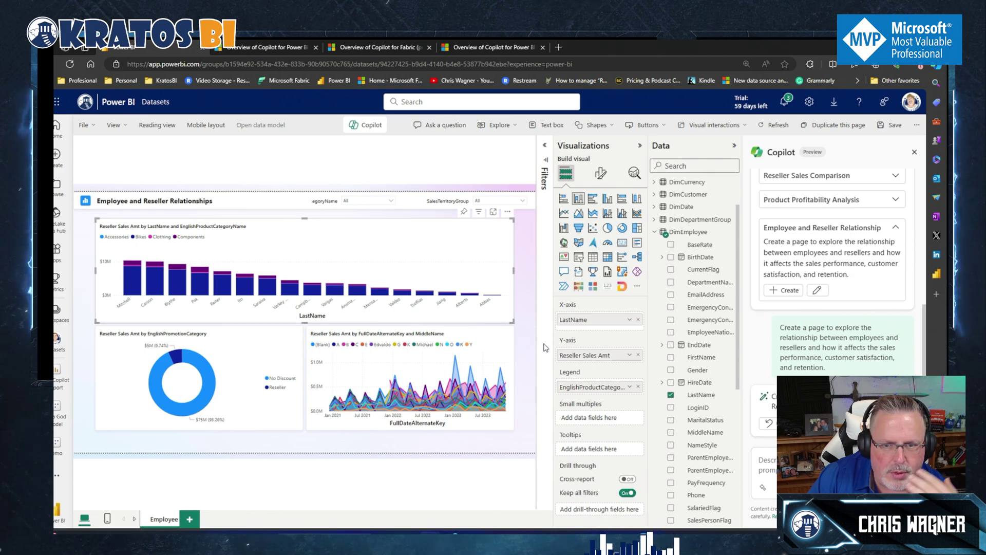
Set the legend of the reseller sales by FullDateAlternateKey area chart to LastName from DimEmployee
left_click(420, 338)
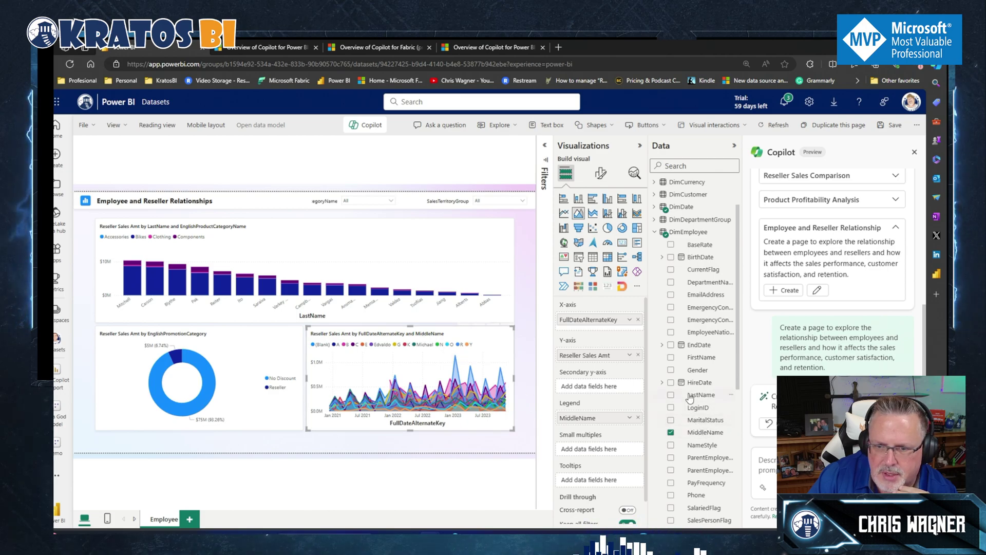
left_click_drag(690, 398, 599, 418)
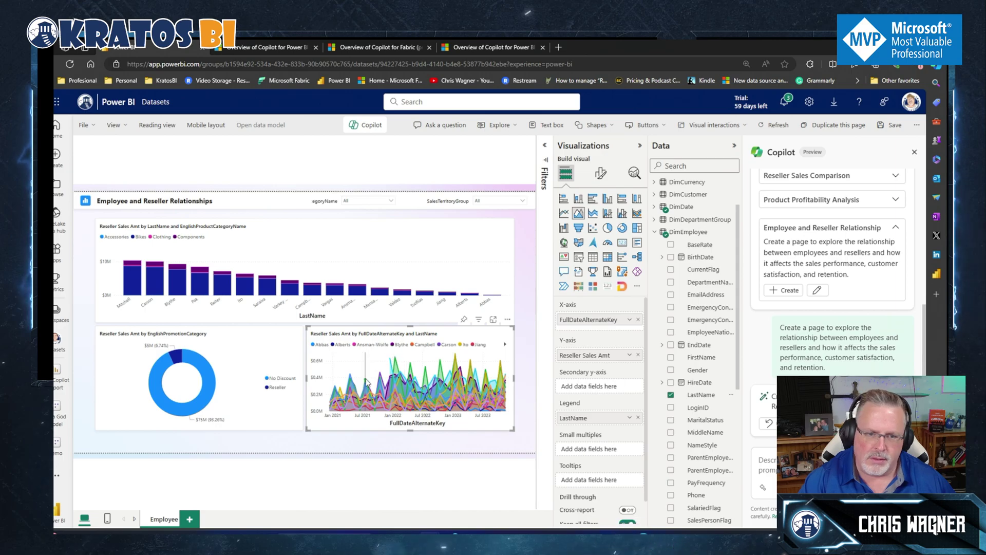
Cross-highlight the page by two employees in turn from the area chart's legend, clearing the highlight at the end
left_click(334, 345)
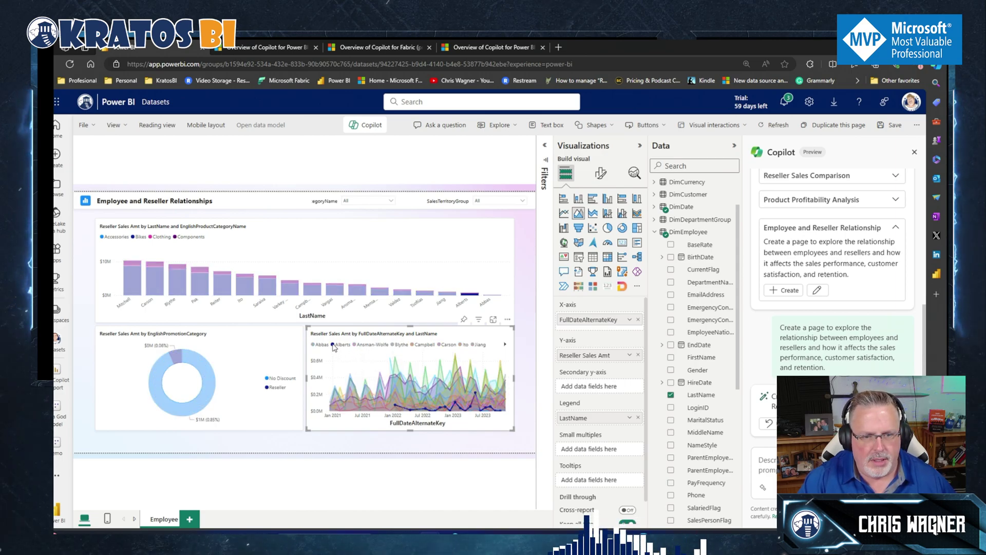
left_click(334, 346)
left_click(313, 345)
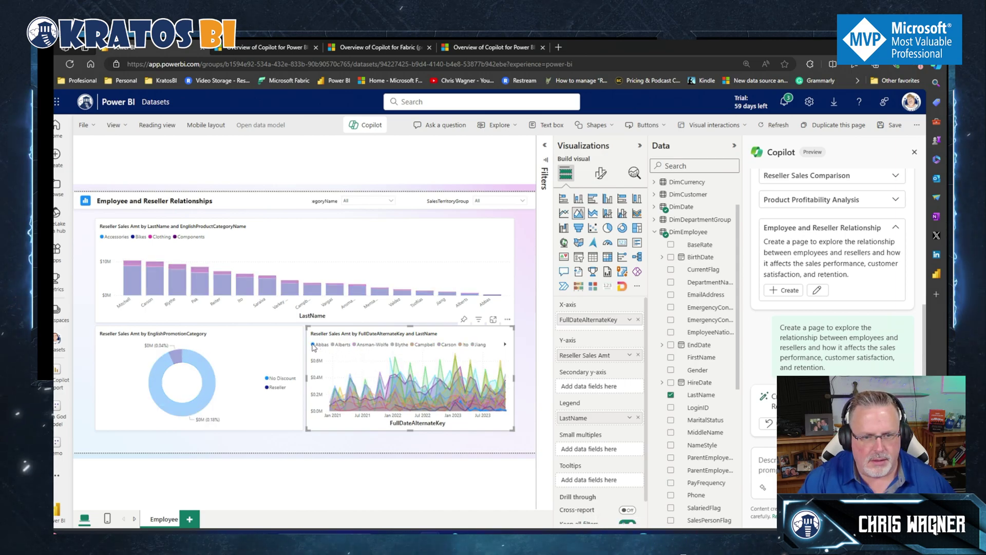
left_click(313, 345)
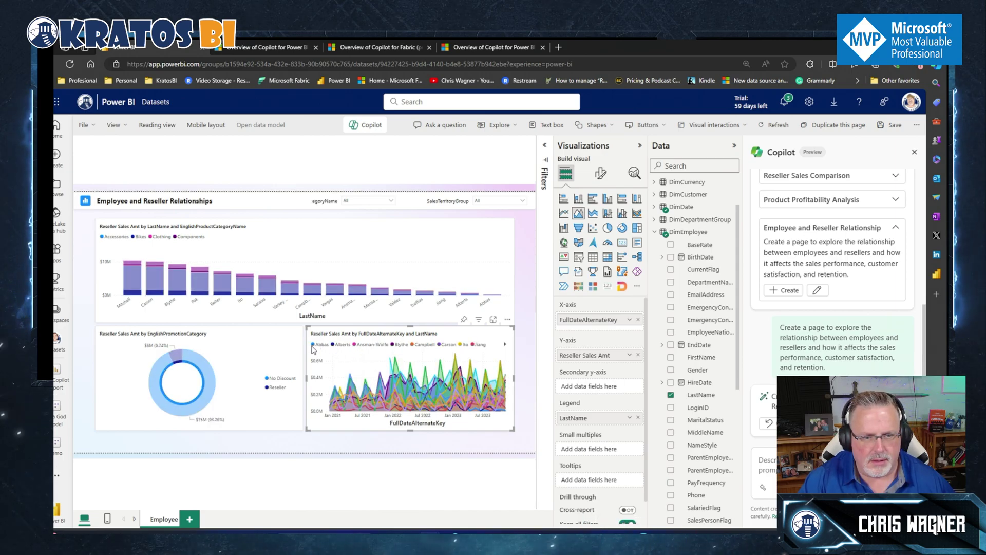
Cross-highlight the page by the Reseller and No Discount segments of the EnglishPromotionCategory donut chart, then clear the selection
left_click(178, 360)
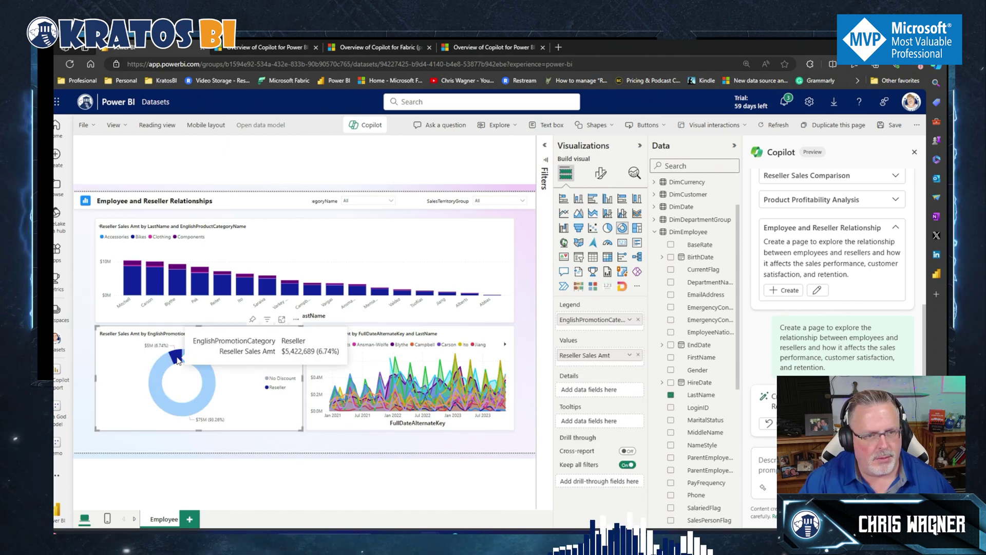
left_click(193, 359)
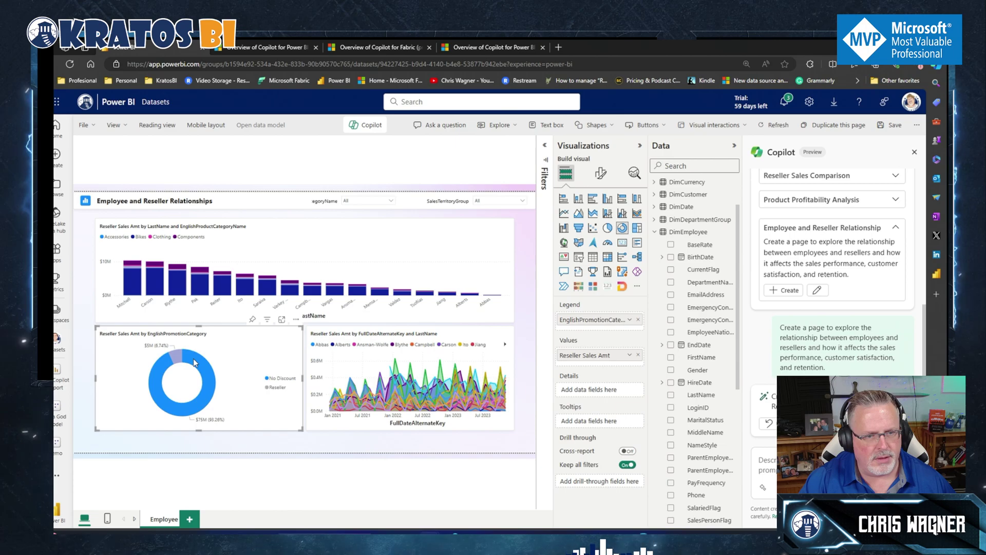
left_click(193, 363)
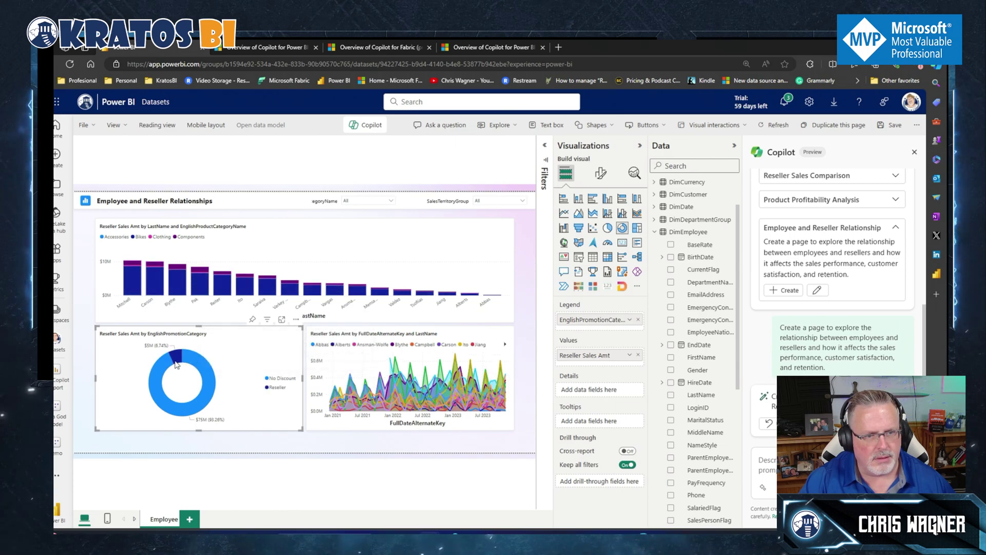
View the product category slicer's options, and try North America, NA and Europe in the SalesTerritoryGroup slicer before clearing it
left_click(391, 201)
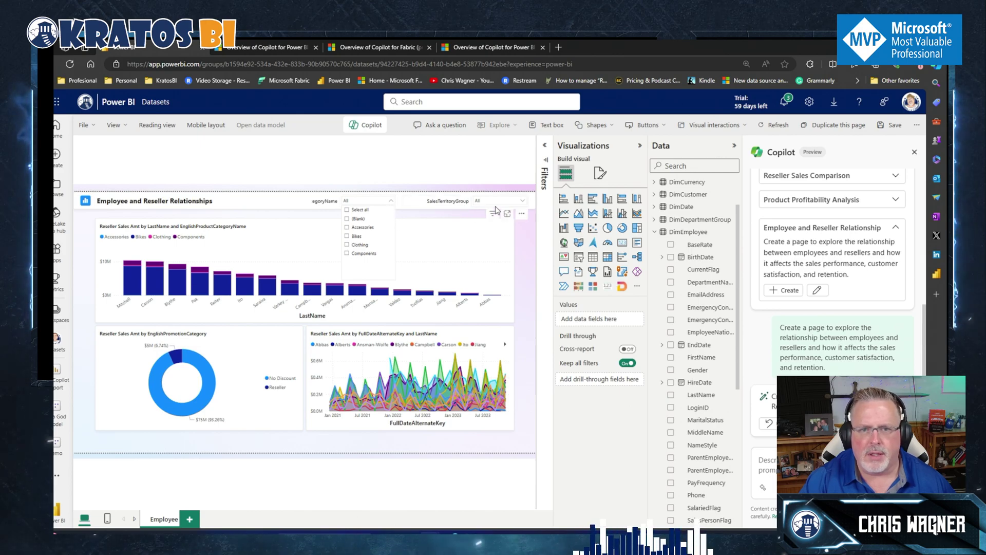
left_click(524, 201)
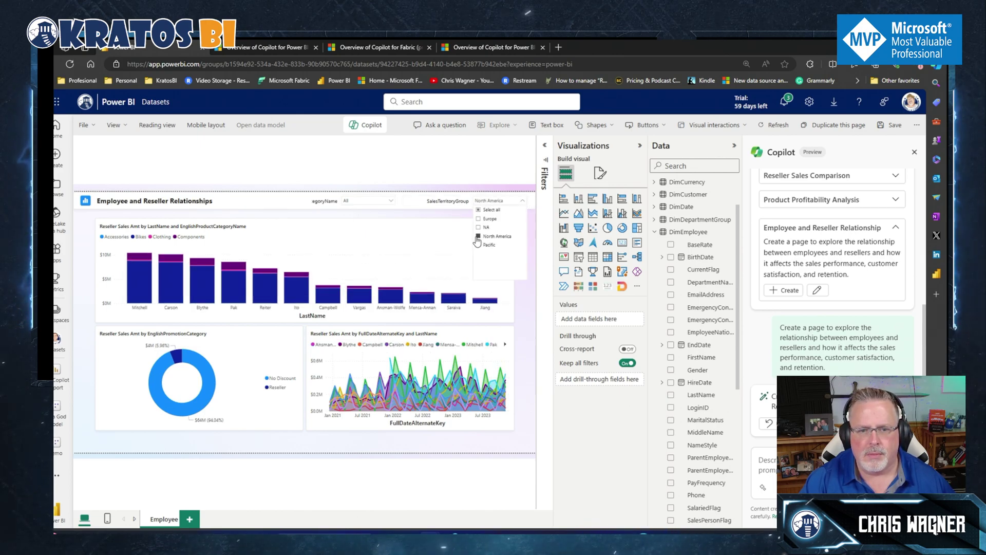
left_click(477, 237)
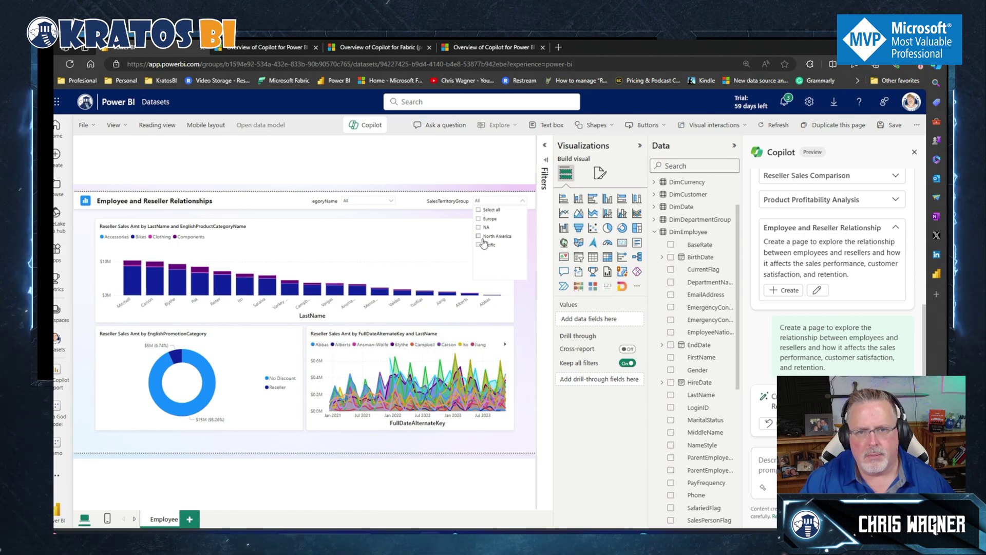
left_click(479, 229)
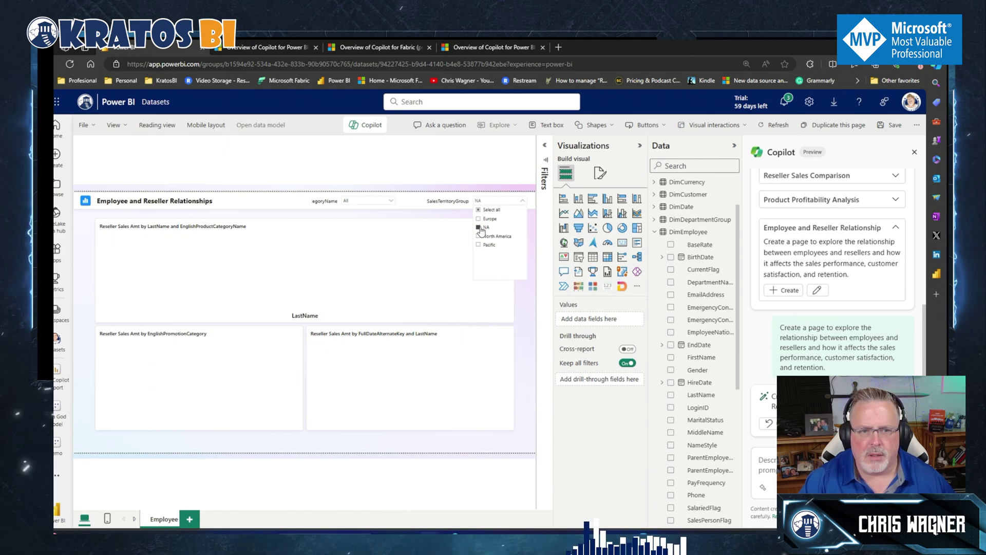
left_click(478, 220)
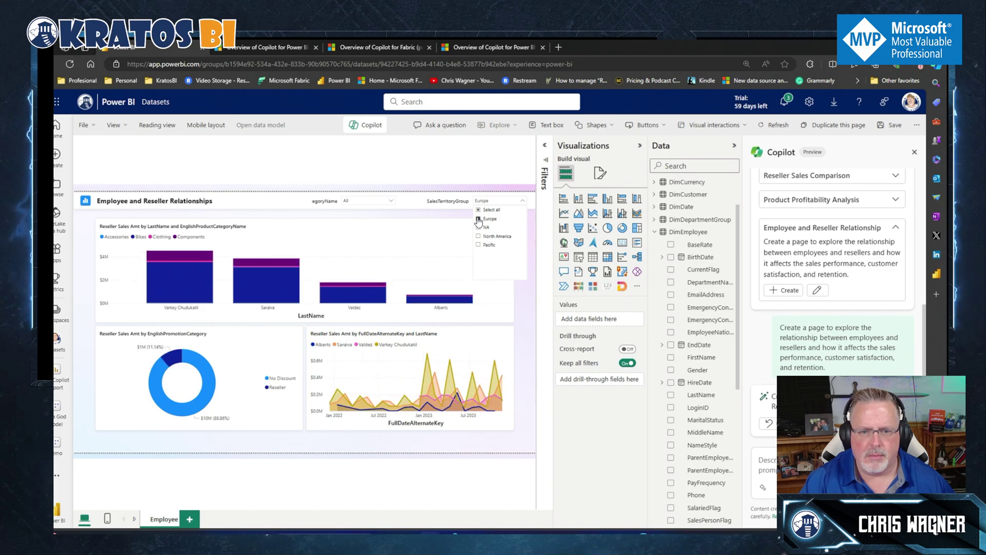
left_click(478, 220)
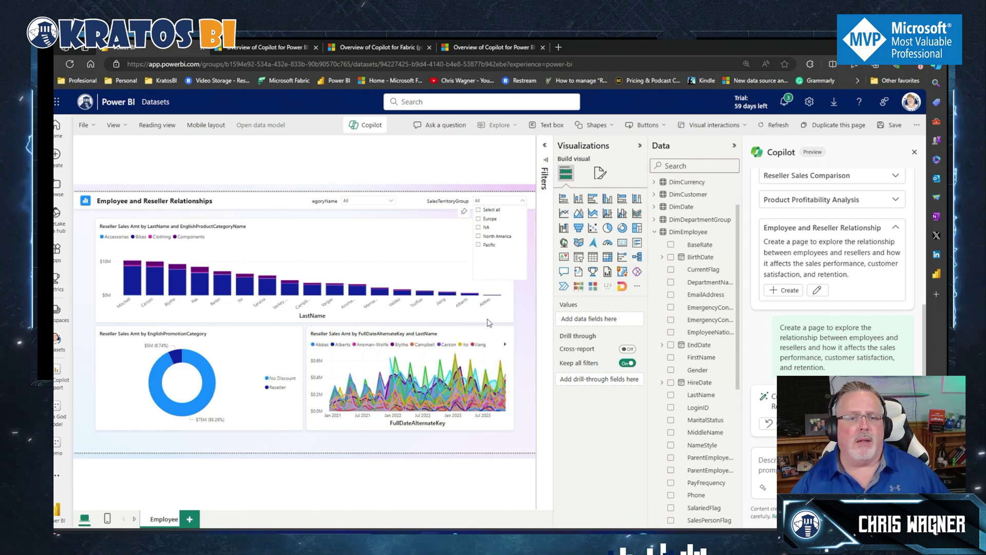
left_click(525, 317)
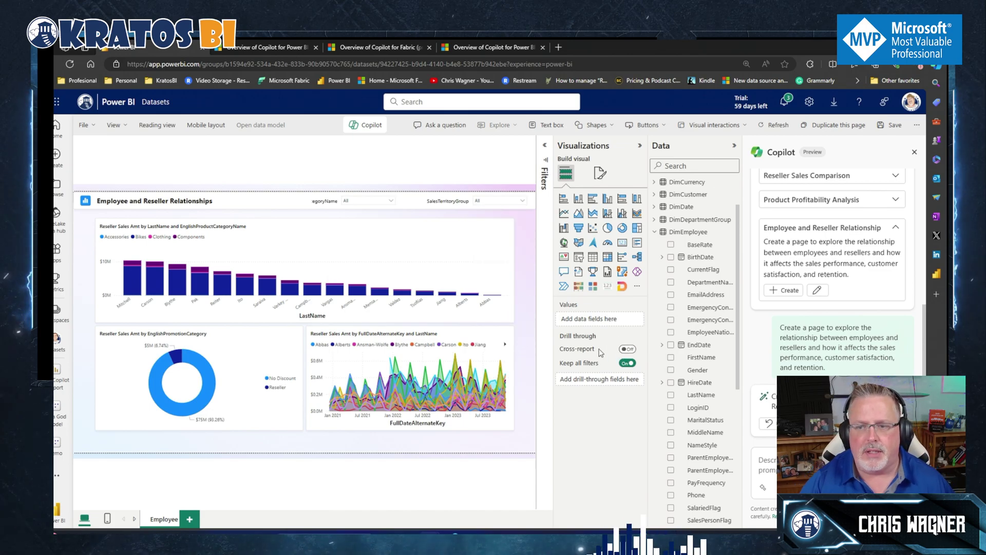
Add a new report page and have Copilot create the suggested Product Profitability Analysis page
left_click(190, 520)
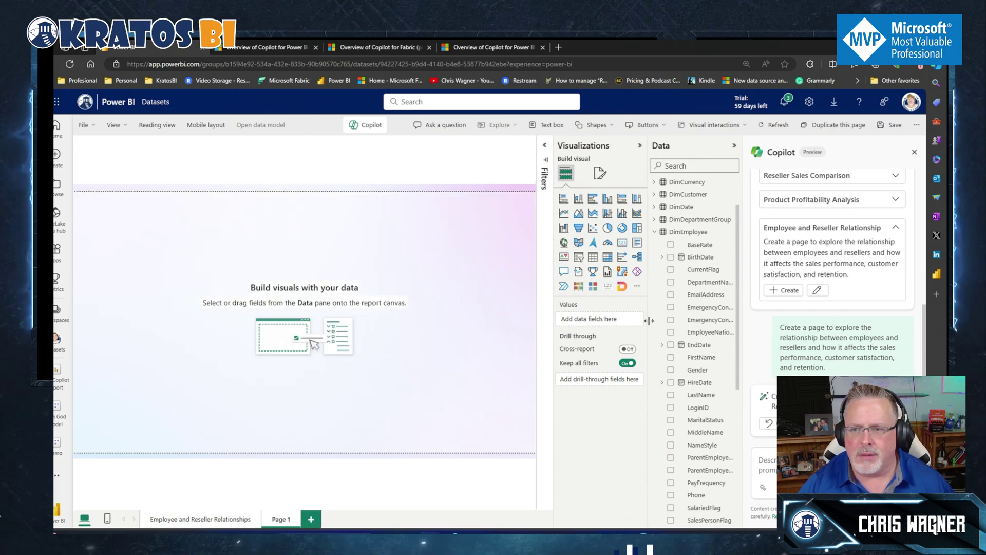
scroll(848, 280, "up", 2)
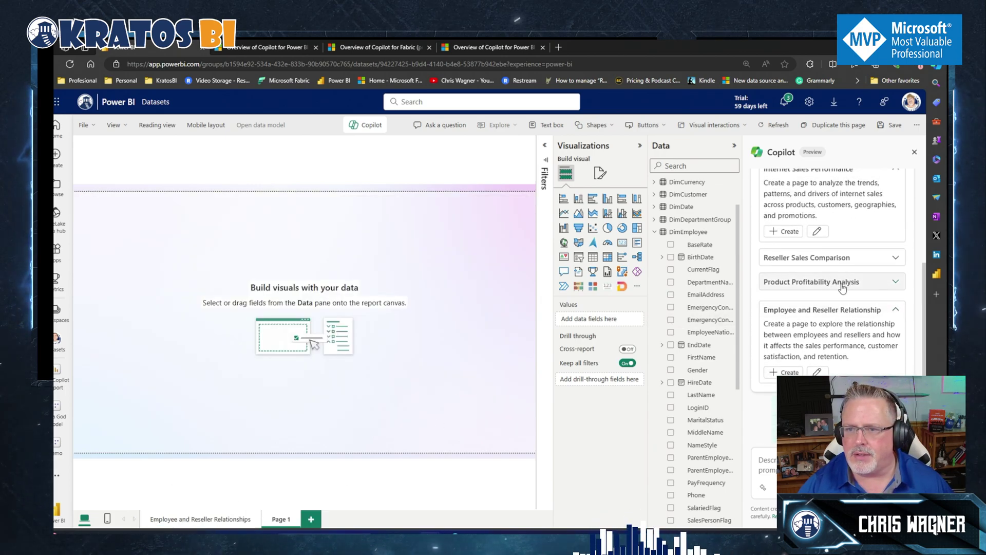
left_click(783, 372)
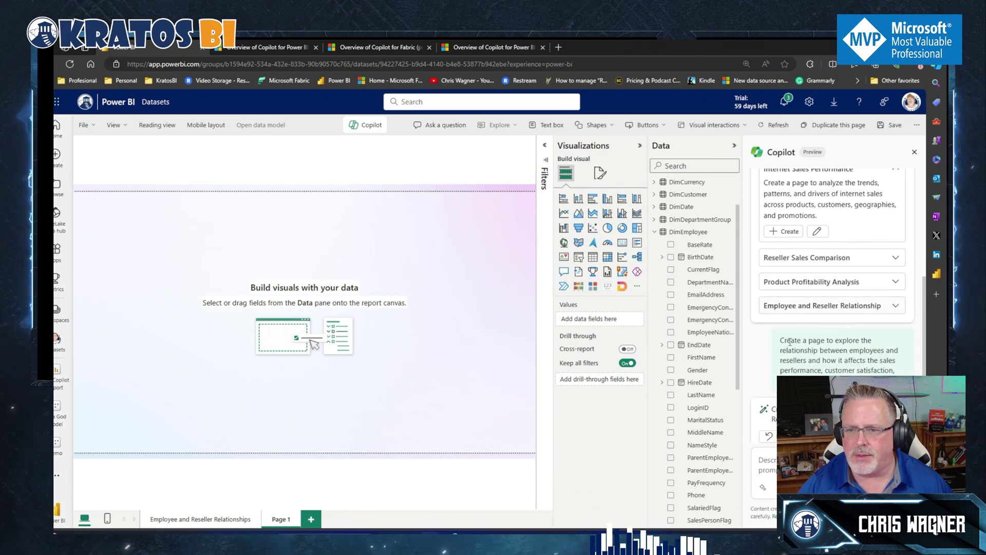
left_click(830, 284)
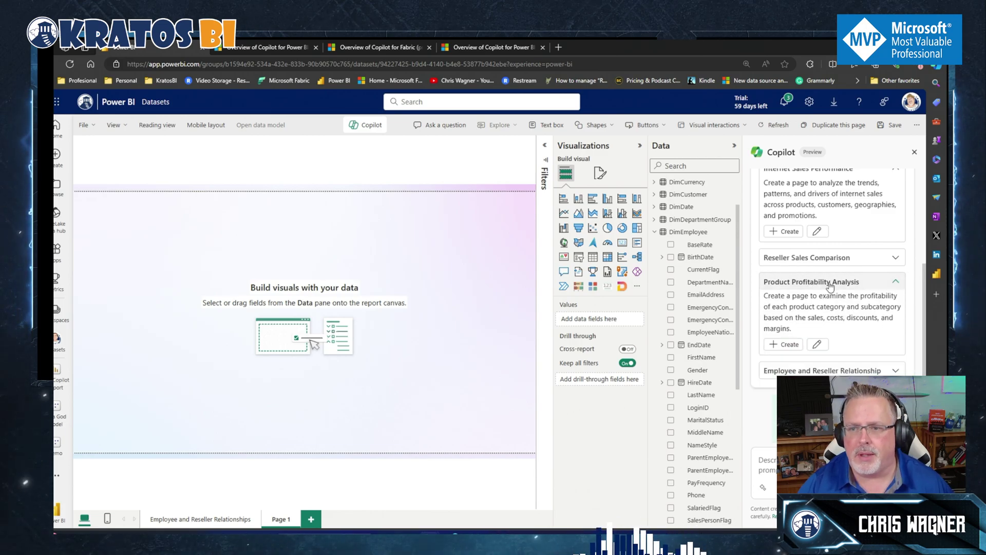
left_click(789, 345)
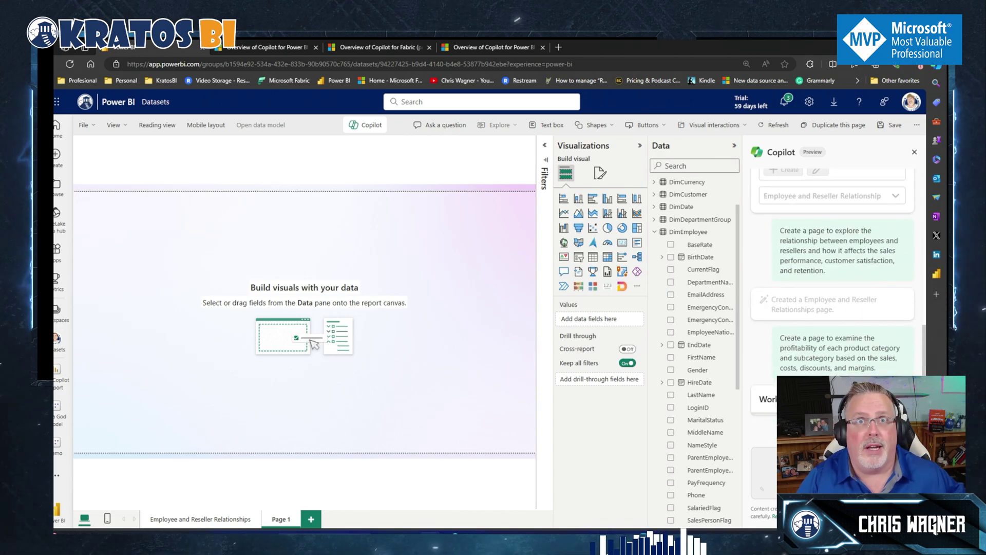
key("ctrl+Tab")
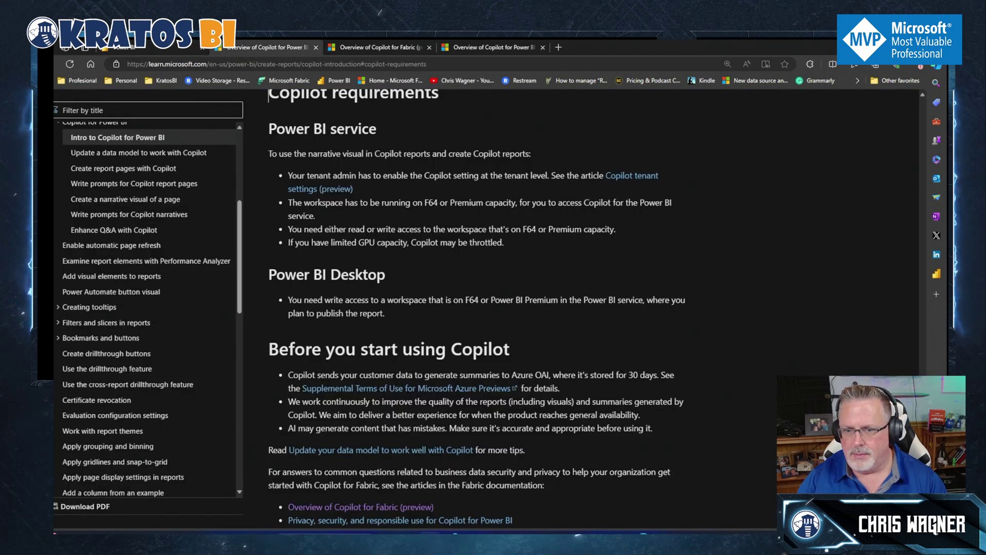
key("ctrl+Tab")
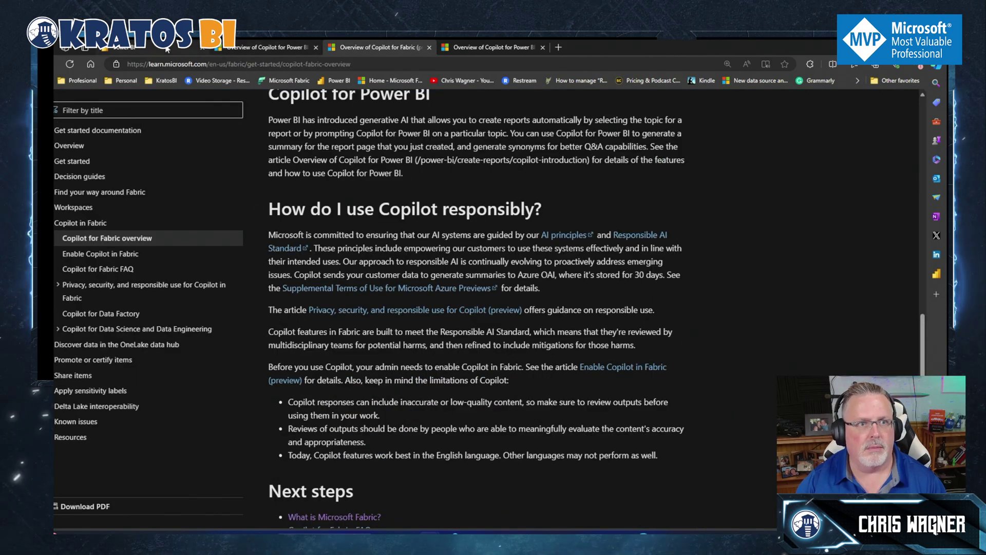
key("ctrl+shift+Tab")
key("ctrl+shift+Tab")
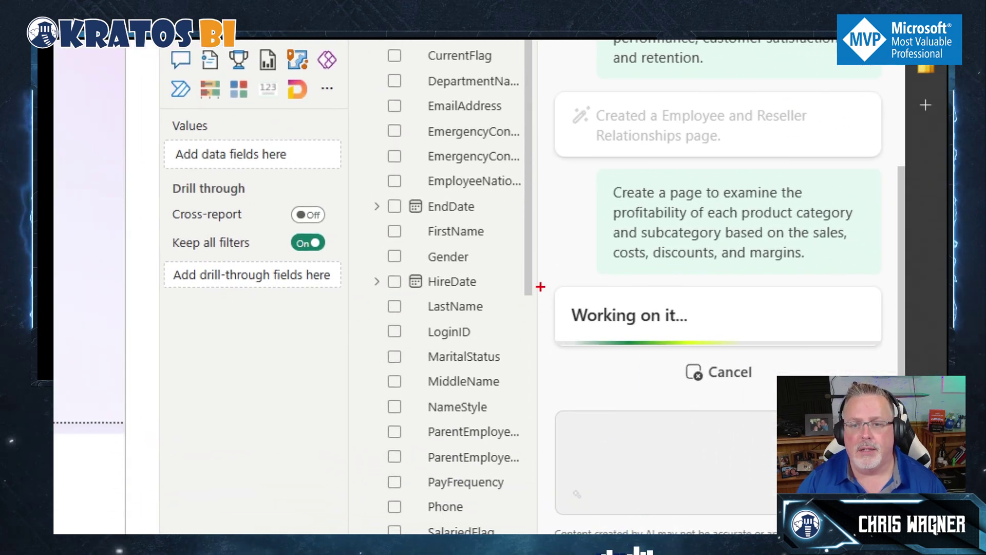
mouse_move(539, 273)
left_mouse_down()
mouse_move(871, 365)
mouse_move(900, 363)
left_mouse_up()
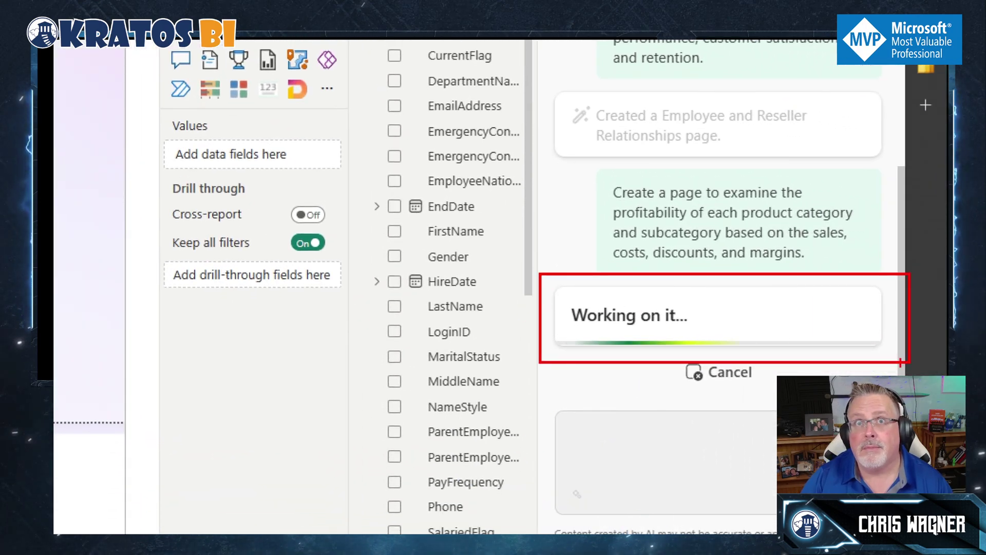
key("Escape")
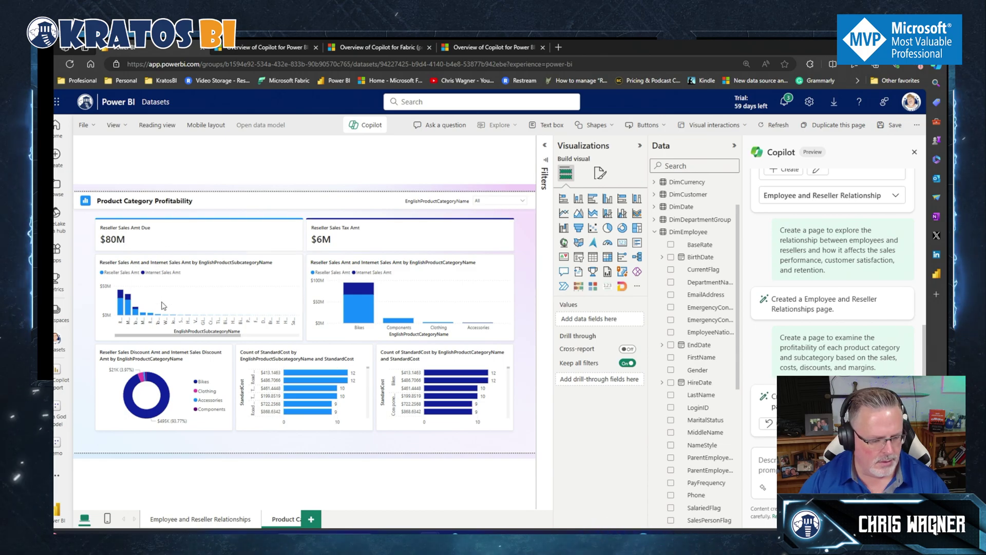
Collapse the Data pane and inspect the field assignments and X-axis field options of the Count of StandardCost by EnglishProductSubcategoryName chart
left_click(639, 145)
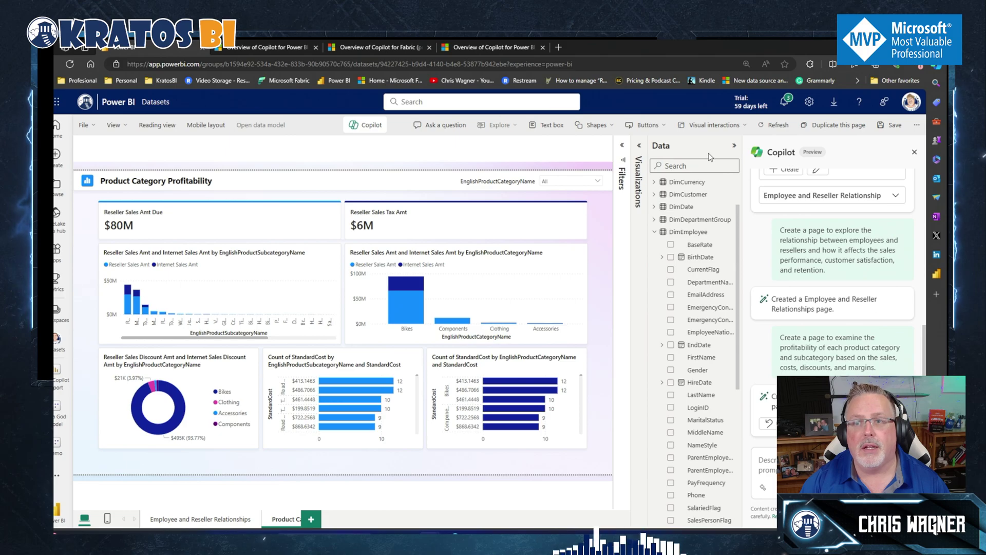
left_click(736, 146)
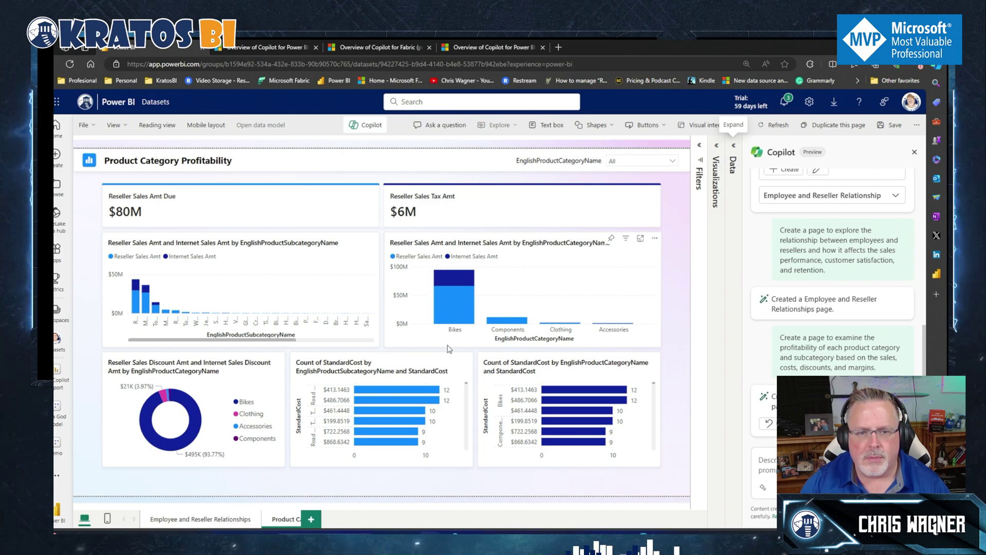
left_click(349, 392)
left_click(715, 152)
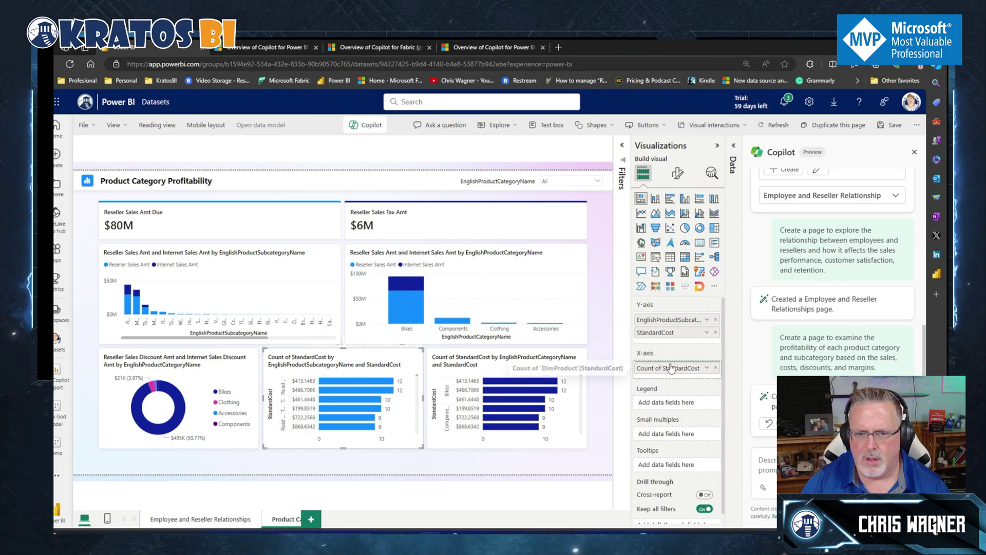
left_click(707, 368)
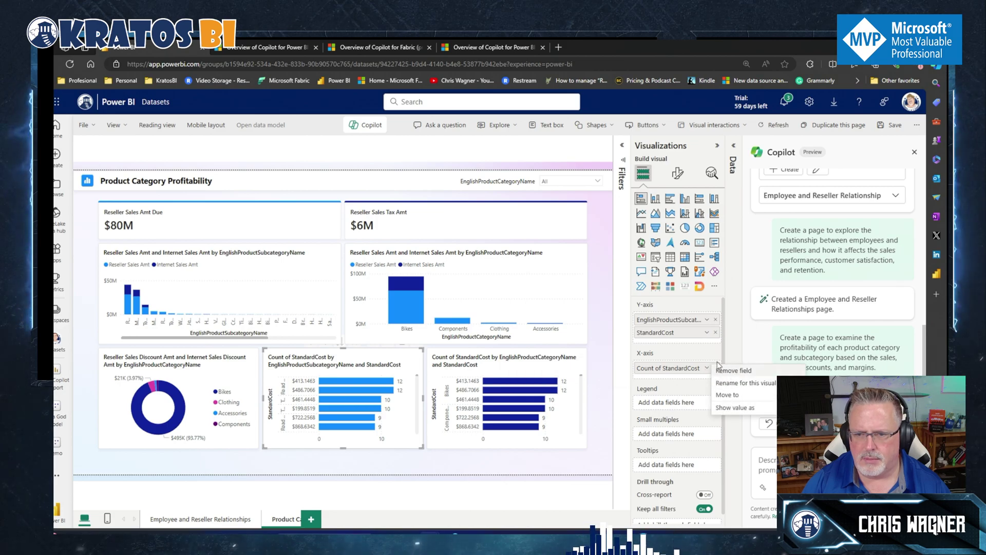
left_click(716, 367)
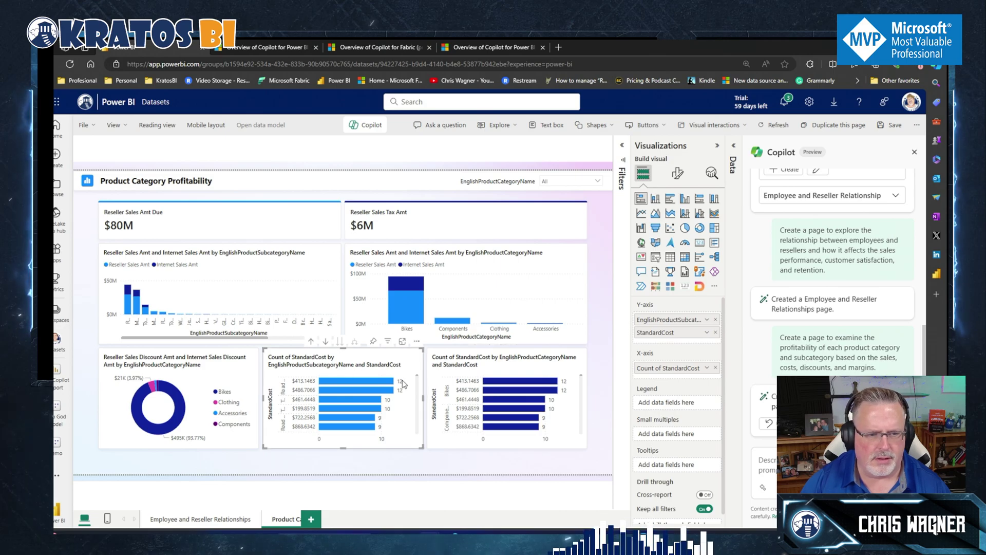
Inspect the fields of the StandardCost by category chart and the discount donut, and compare with the Employee and Reseller Relationships page
left_click(495, 364)
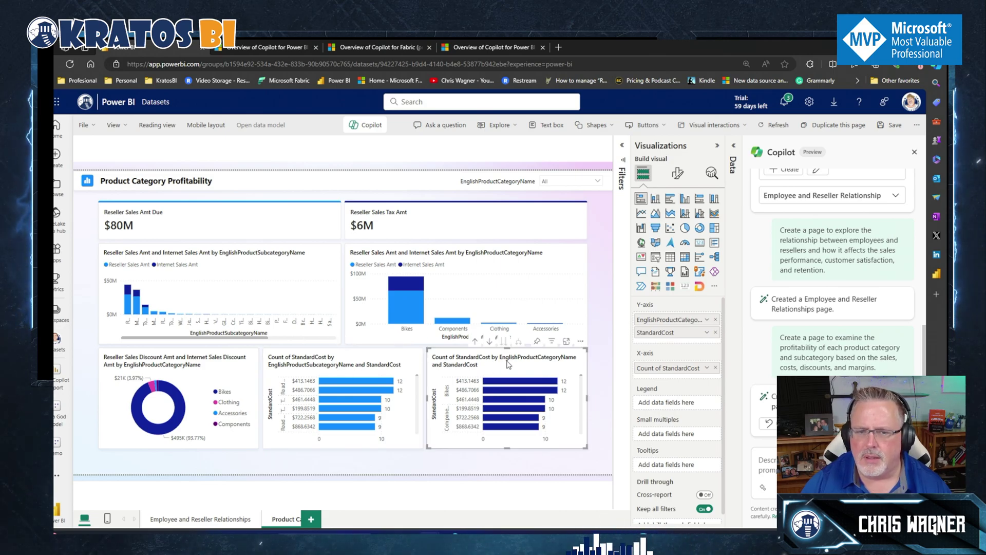
left_click(255, 373)
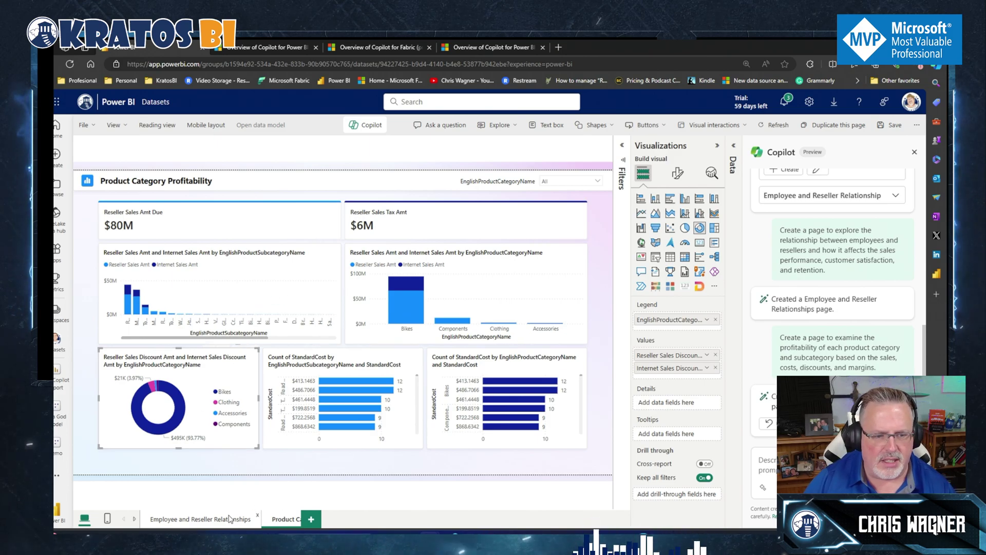
left_click(208, 519)
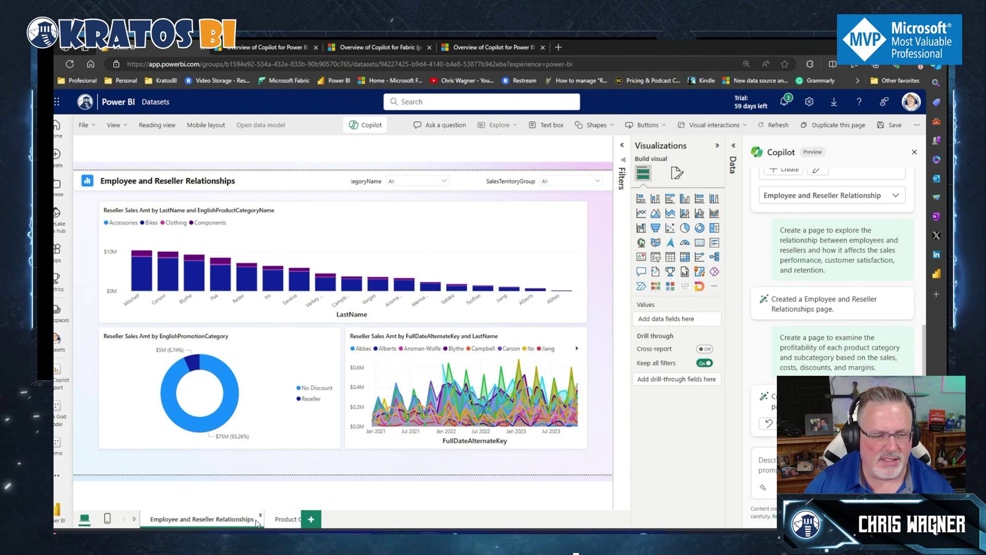
left_click(284, 519)
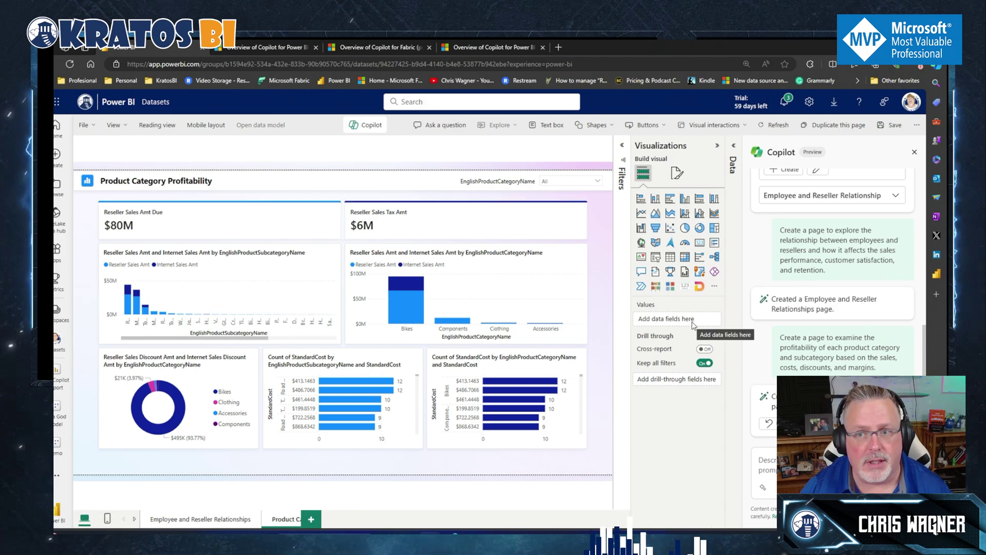
Return to Copilot's suggested outline and have it create the Internet Sales Performance page
scroll(776, 318, "up", 5)
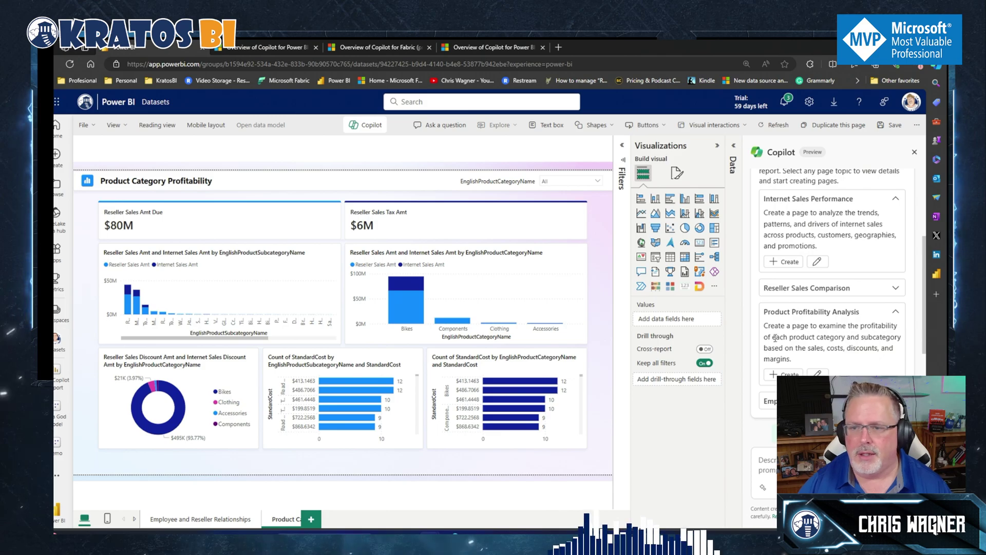
scroll(776, 334, "up", 2)
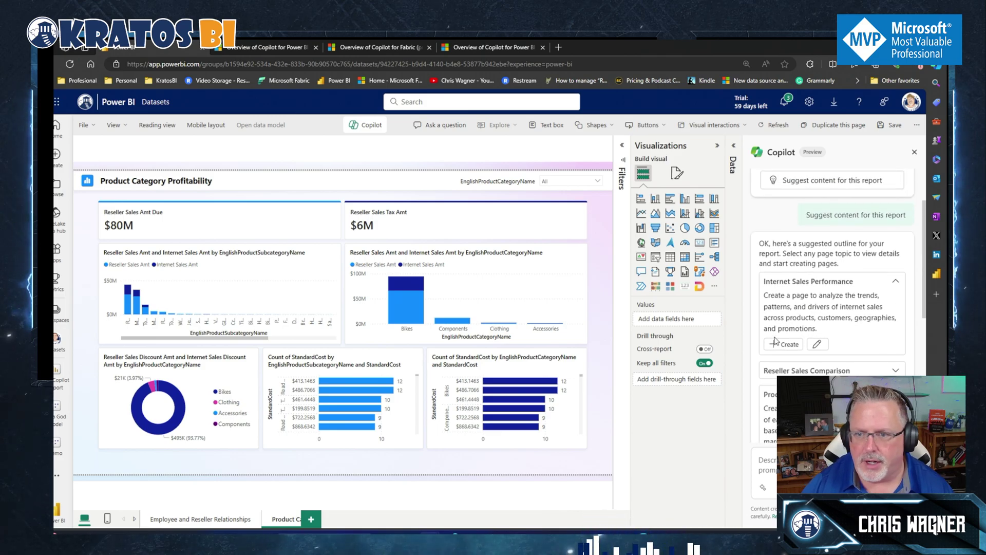
scroll(776, 345, "up", 2)
scroll(779, 356, "down", 3)
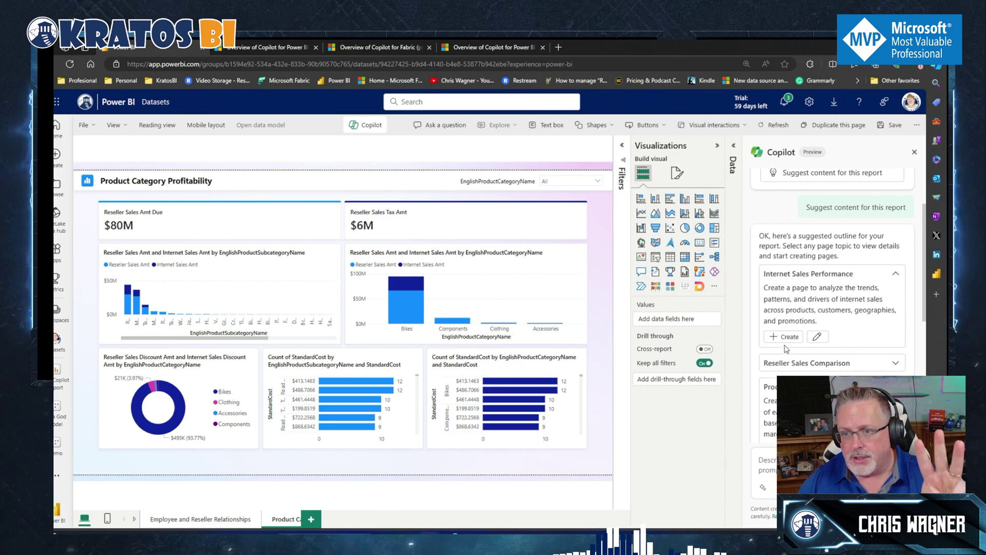
left_click(785, 337)
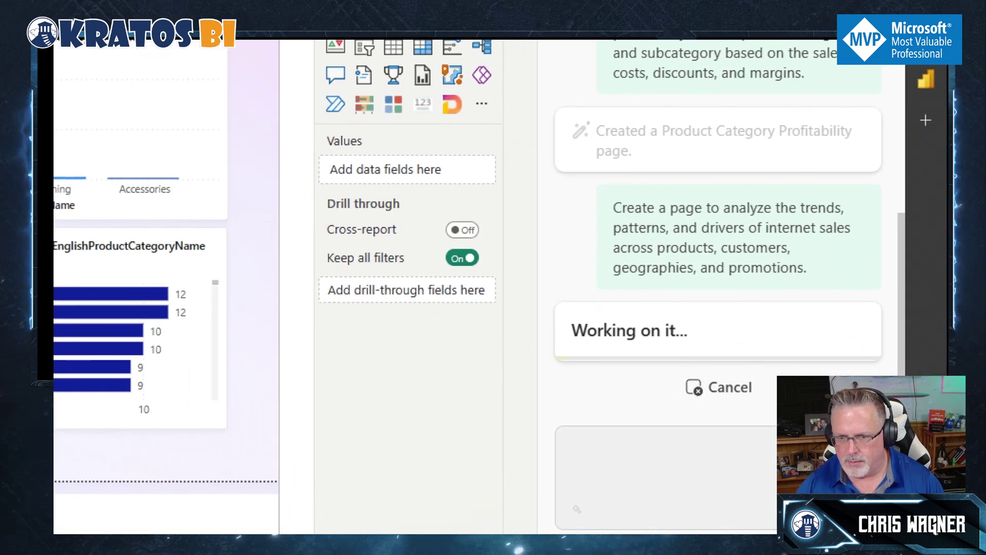
left_click_drag(511, 286, 894, 464)
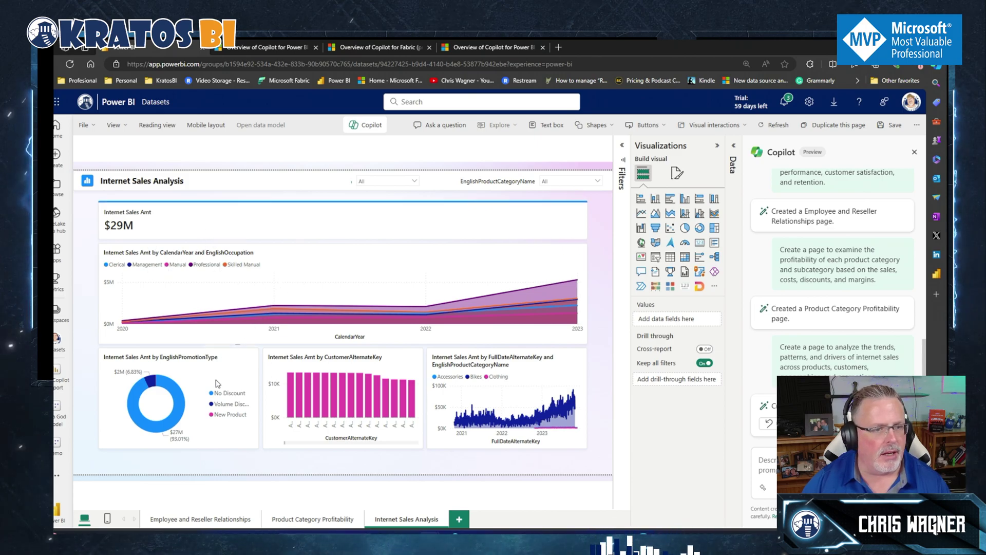
Examine the Internet Sales Amt charts by CustomerAlternateKey and by FullDateAlternateKey, including the fields used by the latter
left_click(309, 428)
left_click(309, 428)
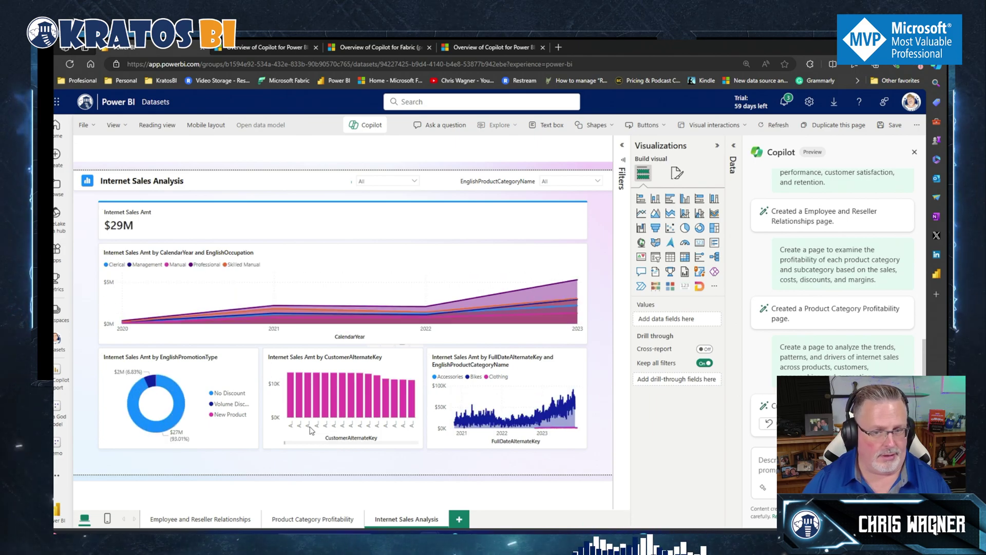
left_click(514, 395)
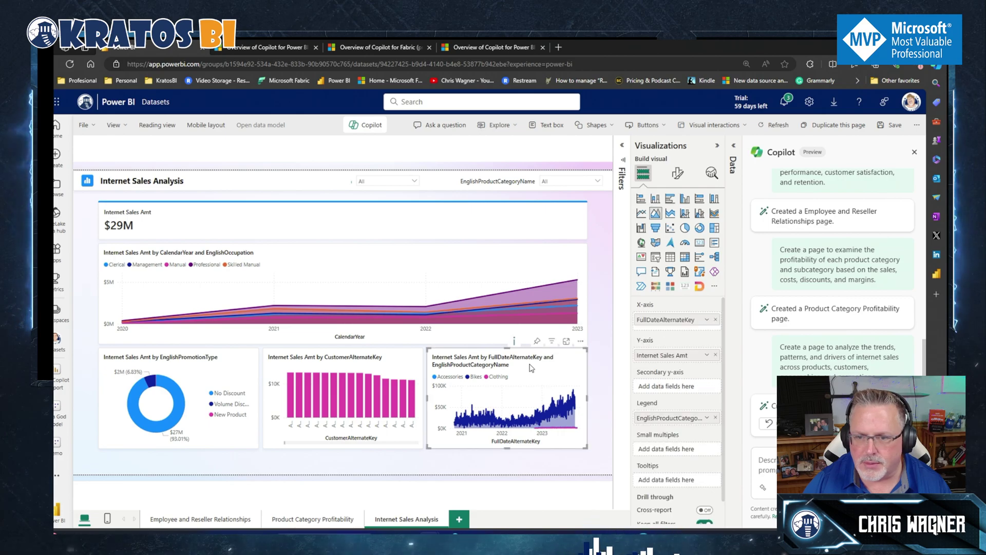